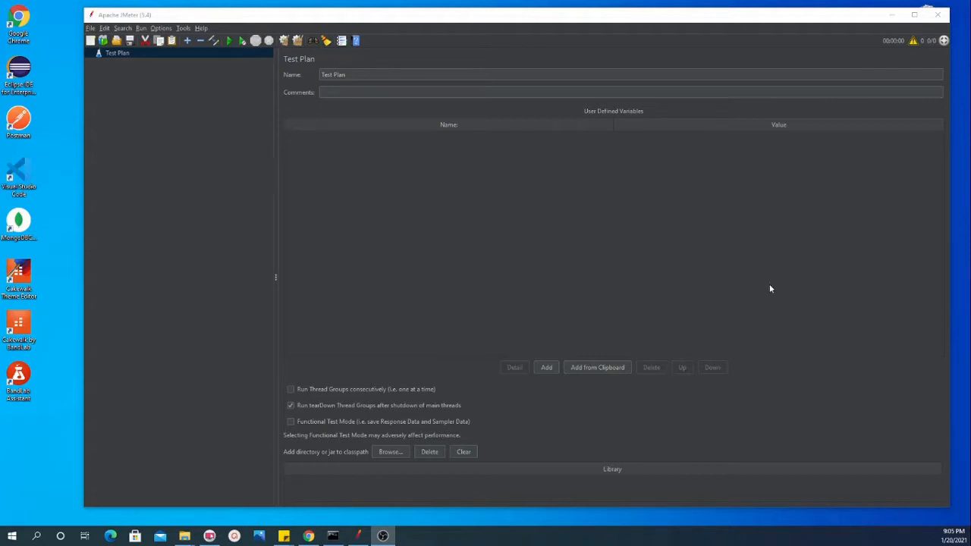
Add a Thread Group to the Test Plan
right_click(170, 53)
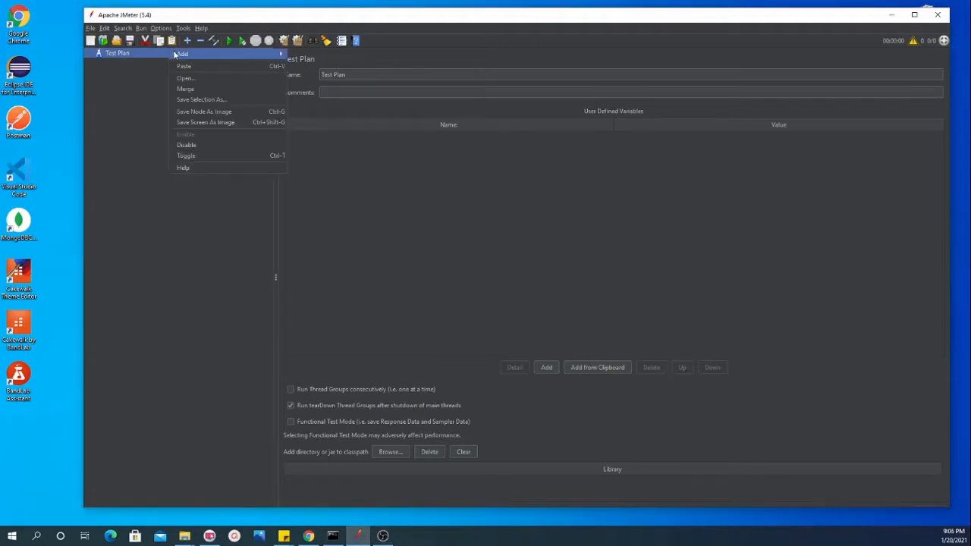
mouse_move(179, 54)
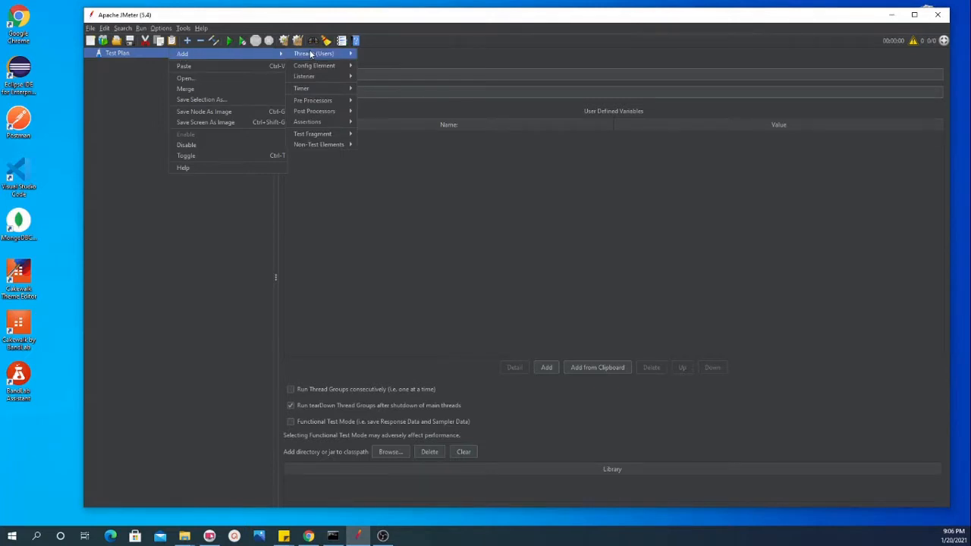
mouse_move(314, 54)
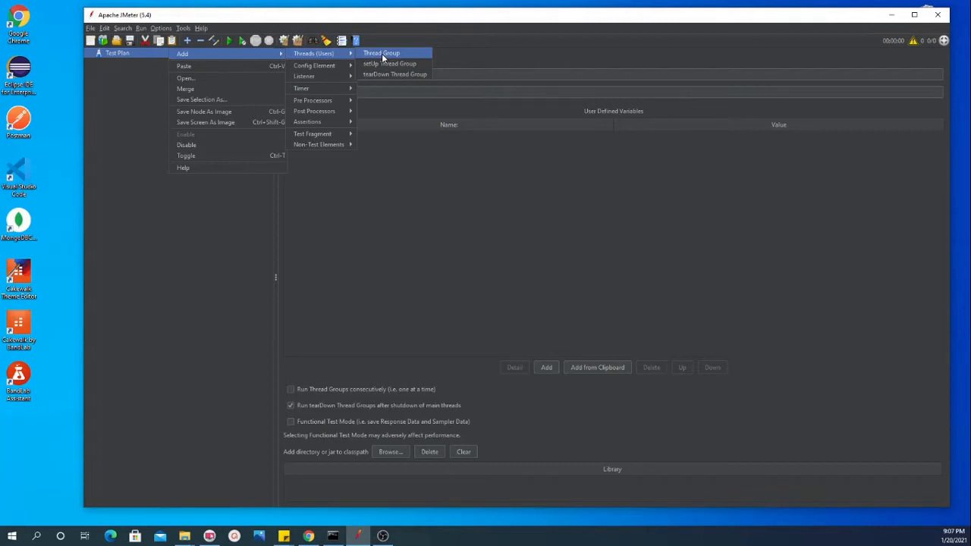
left_click(381, 53)
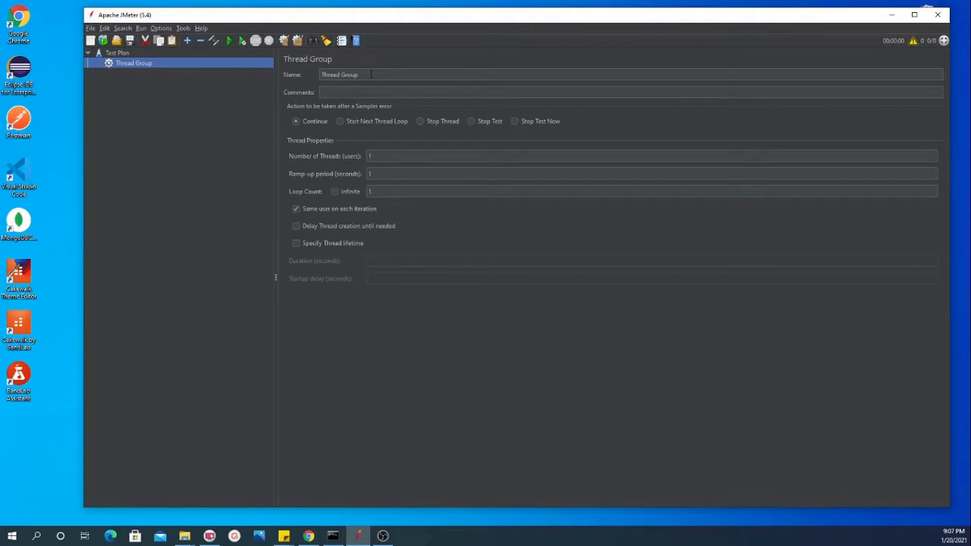
Rename the new thread group as Test and leave its comments empty
left_click_drag(371, 74, 296, 81)
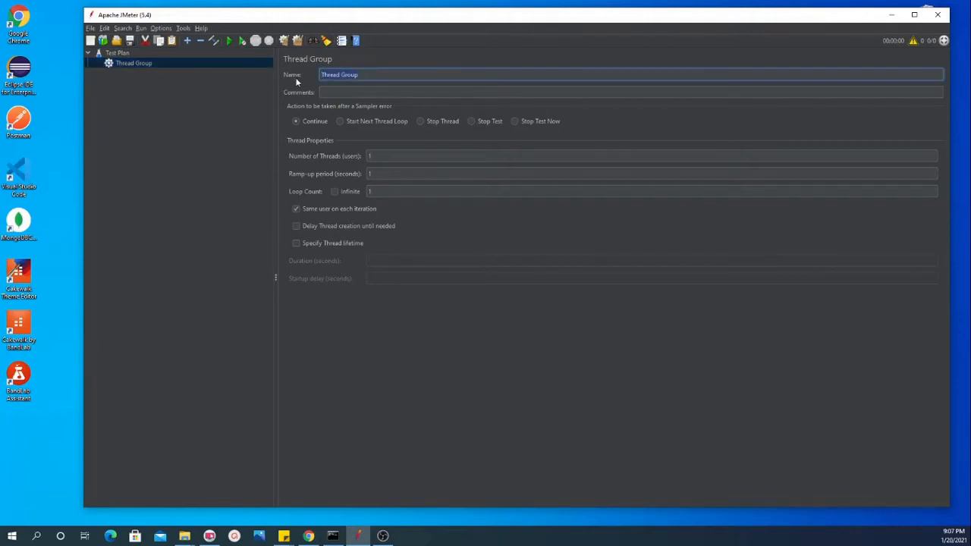
type("test")
key("BackSpace")
key("BackSpace")
key("BackSpace")
key("BackSpace")
type("Test")
left_click(341, 91)
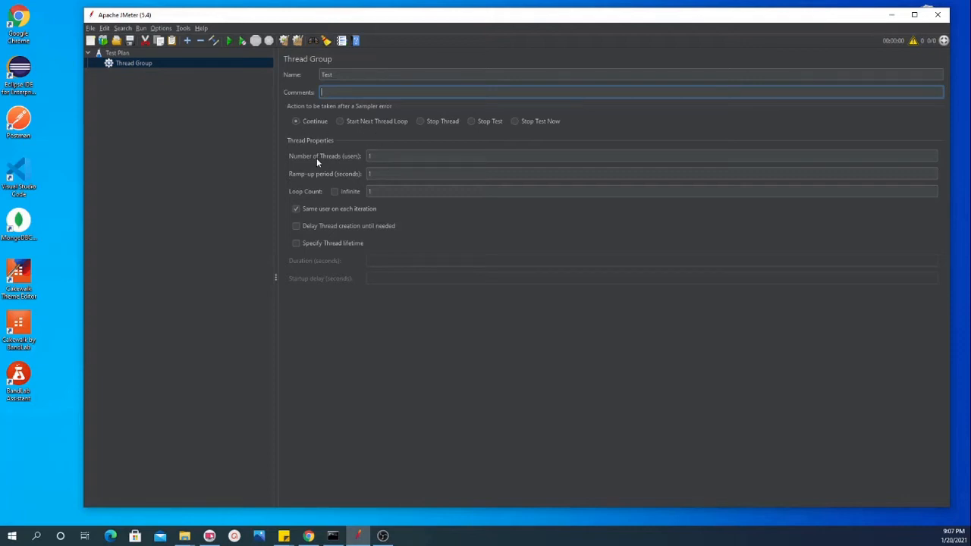
Set the thread group's number of threads (users) to 1000
left_click(377, 156)
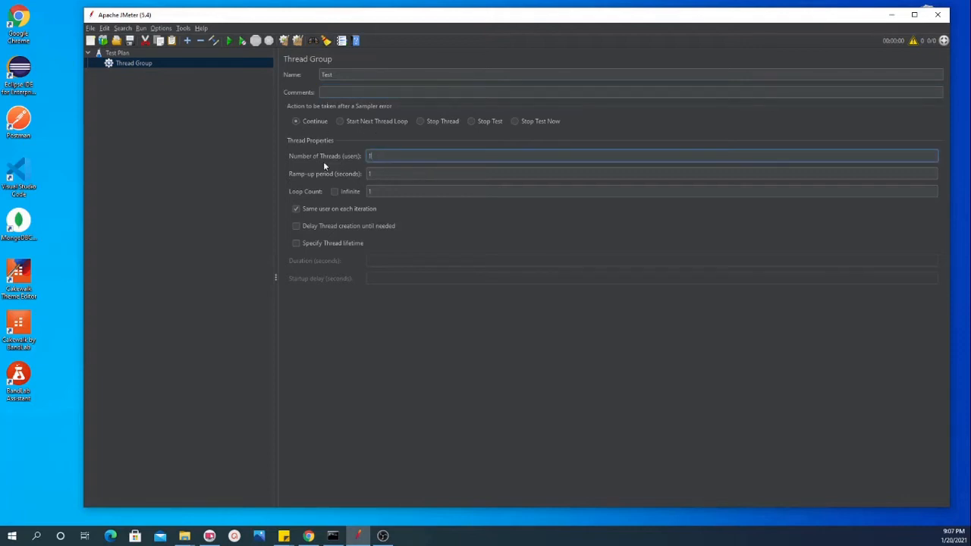
left_click(377, 173)
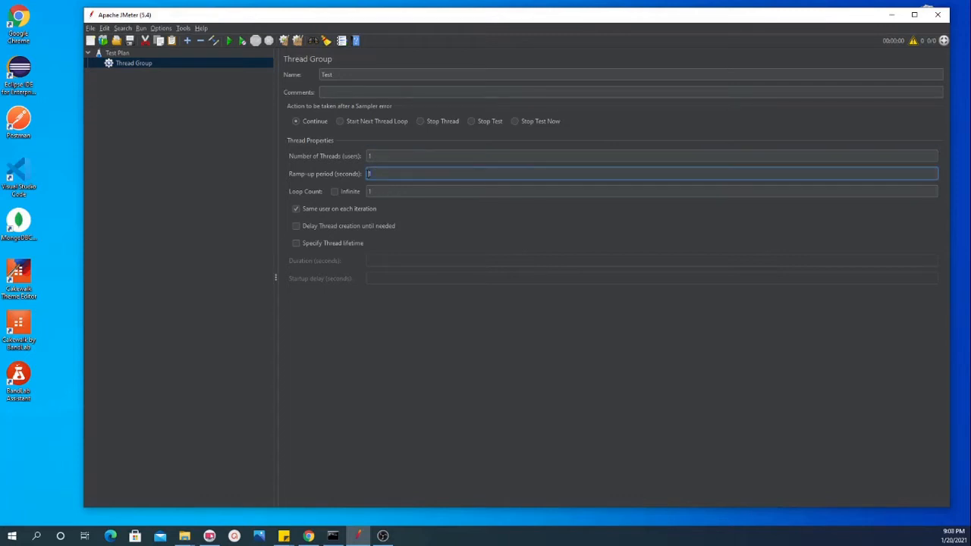
double_click(372, 173)
left_click(375, 157)
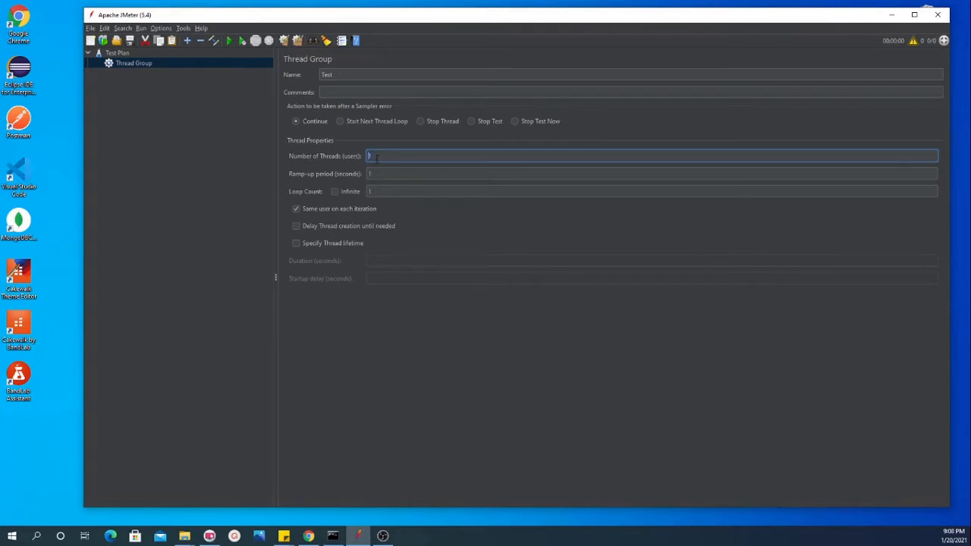
type("000")
key("Tab")
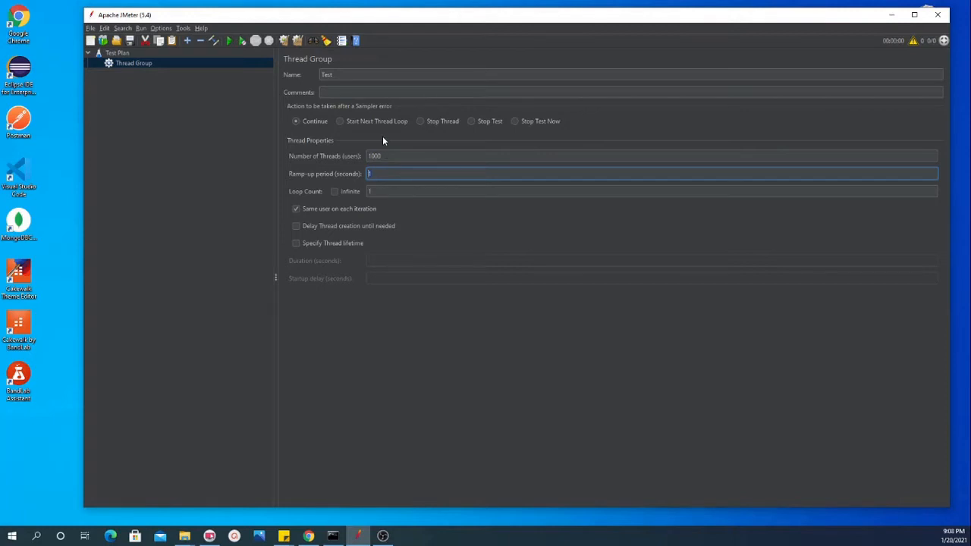
Set the thread group's ramp-up period to 10 seconds
left_click(390, 155)
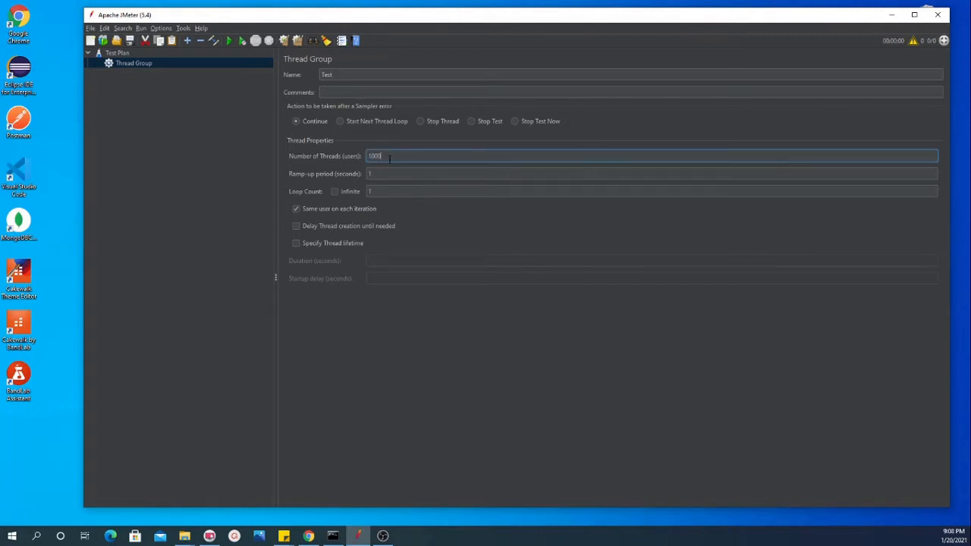
left_click(385, 174)
type("0")
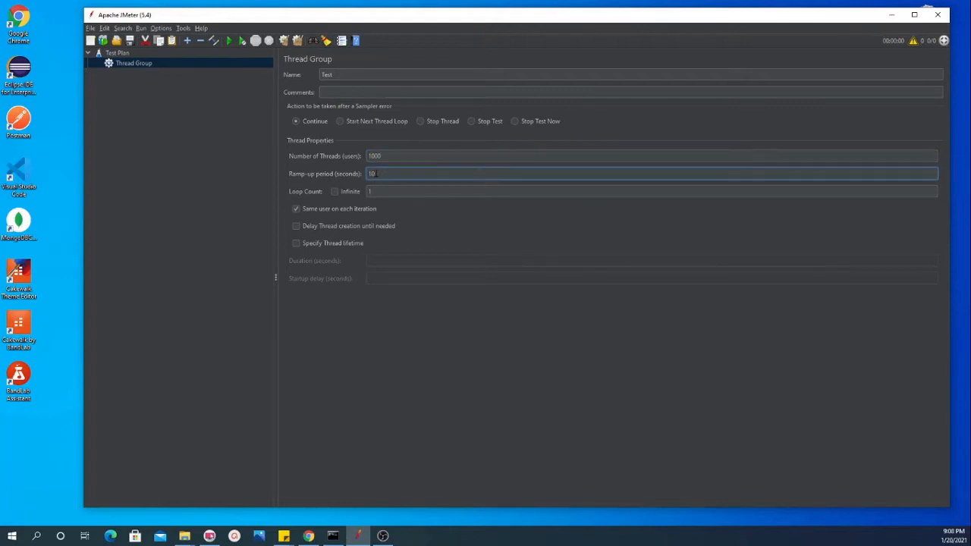
Increase the thread group's ramp-up period to 100 seconds
double_click(369, 155)
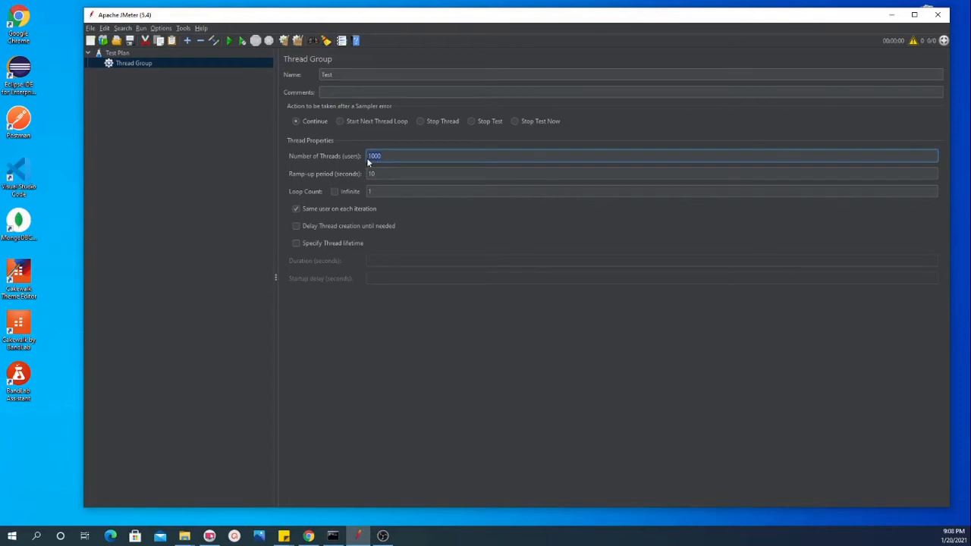
left_click(373, 175)
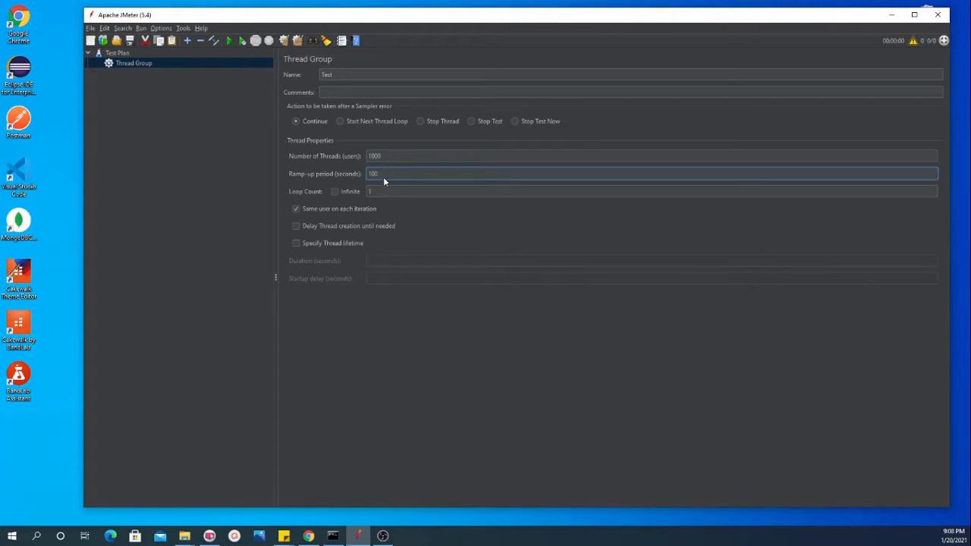
left_click_drag(385, 173, 367, 174)
Reset the ramp-up period to 1 second and the number of threads (users) to 1
double_click(375, 155)
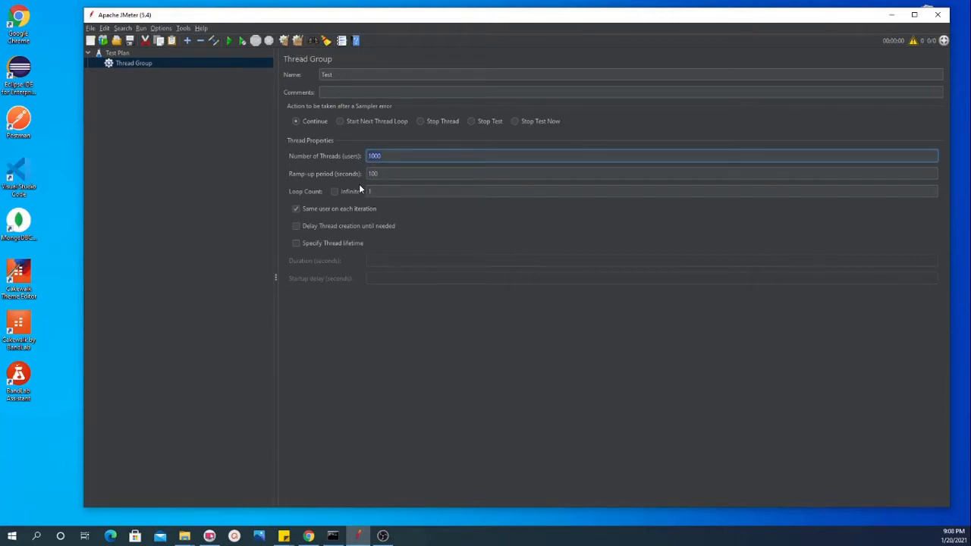
left_click(397, 176)
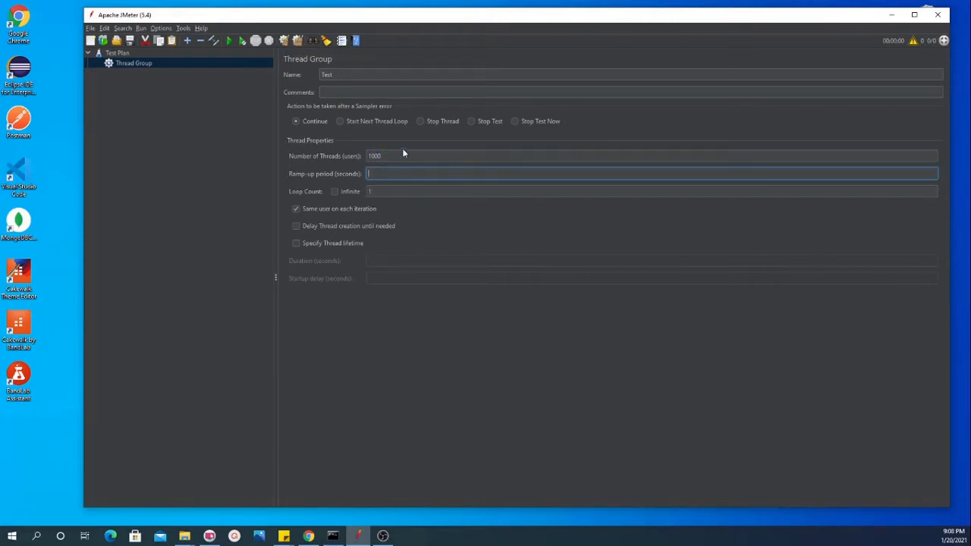
type("1")
left_click(393, 155)
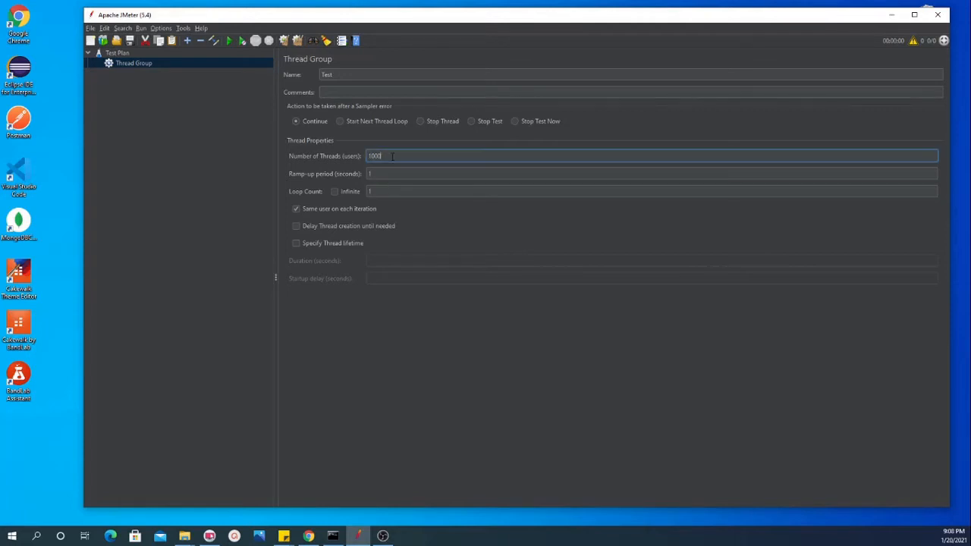
key("BackSpace")
key("BackSpace")
left_click(372, 191)
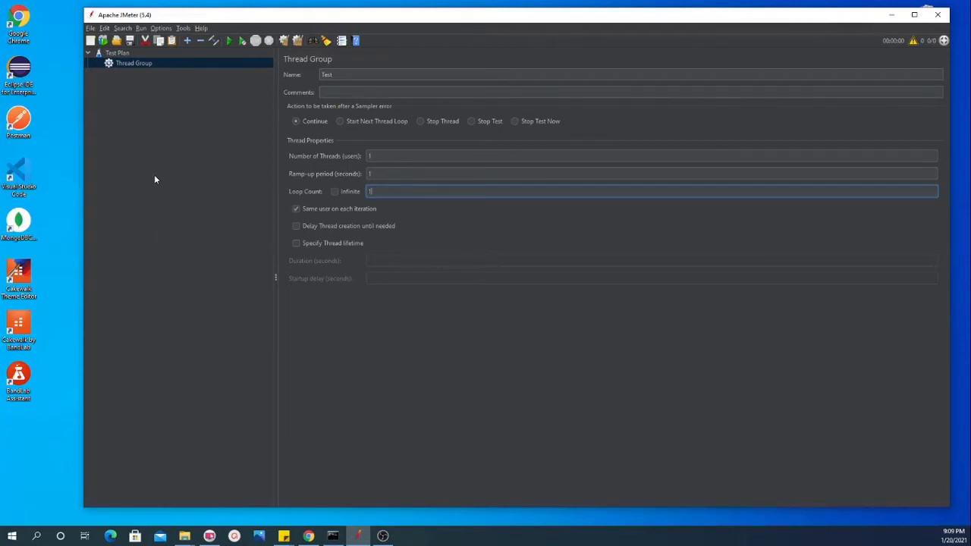
Set the thread group's loop count to 2
left_click(384, 156)
left_click_drag(375, 156, 367, 156)
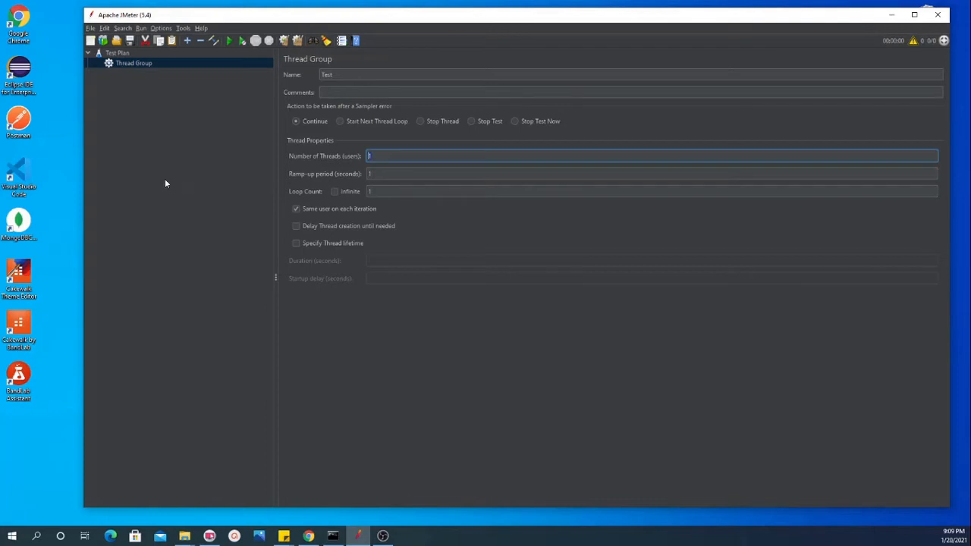
left_click(377, 191)
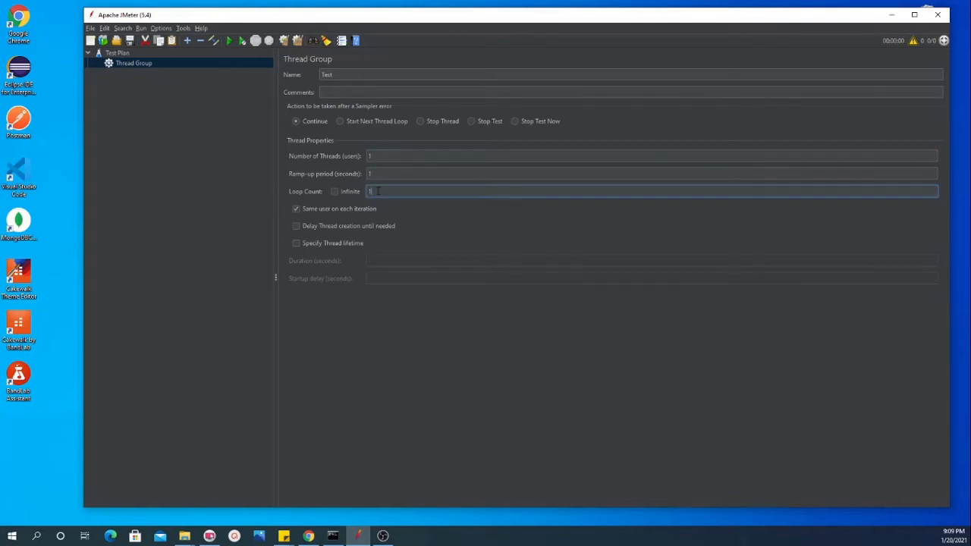
key("BackSpace")
type("2")
Set the thread group's number of threads (users) to 10
left_click(367, 156)
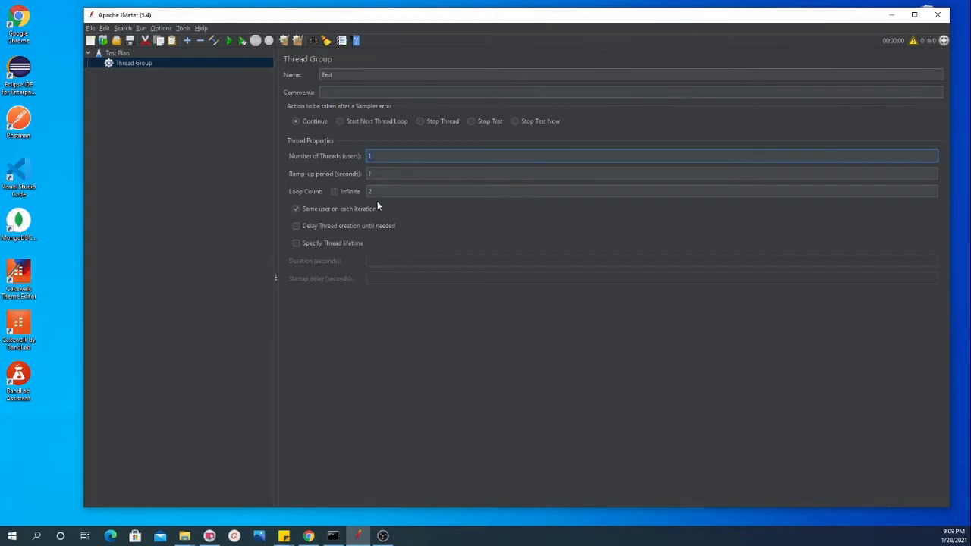
left_click(373, 191)
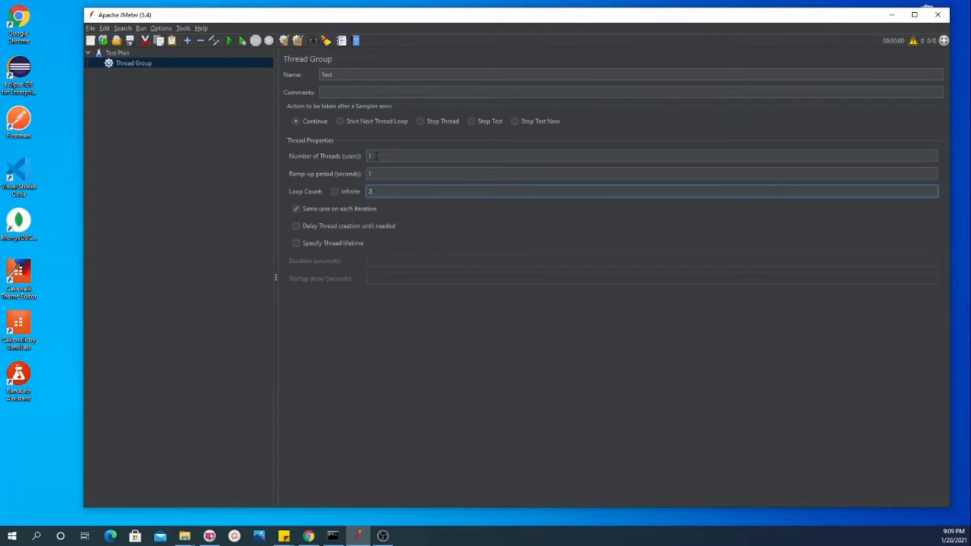
left_click(377, 156)
type("0")
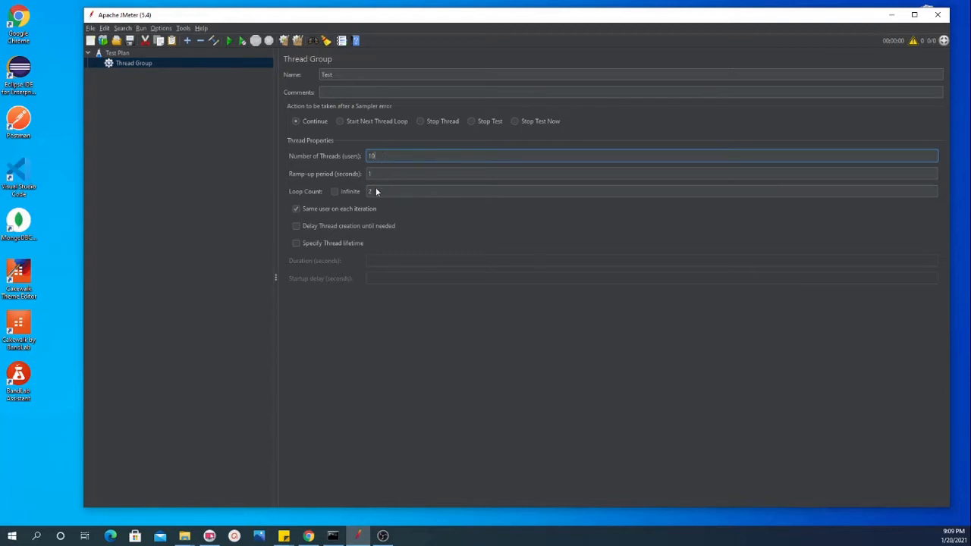
Examine the number of threads together with the loop count to see how many requests they produce
left_click(377, 192)
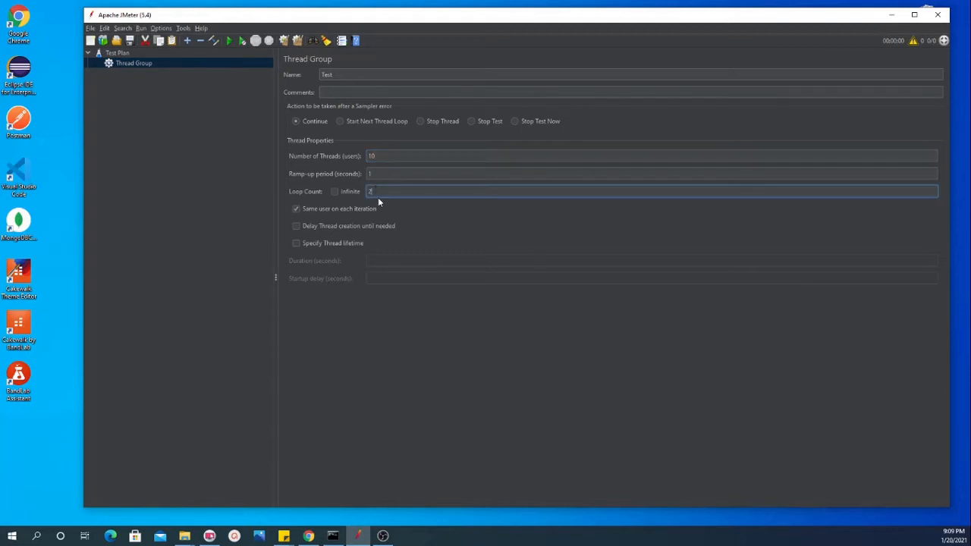
left_click(377, 156)
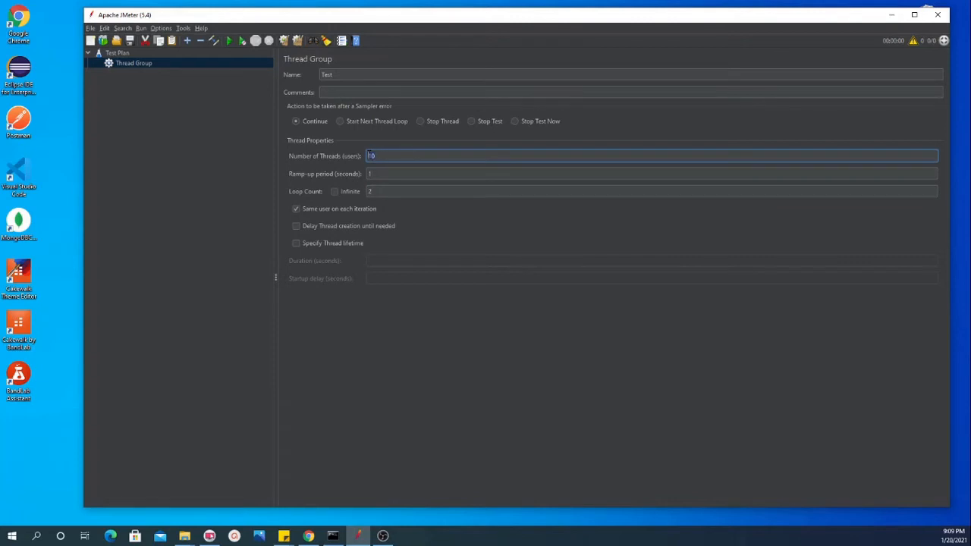
double_click(377, 156)
left_click(372, 193)
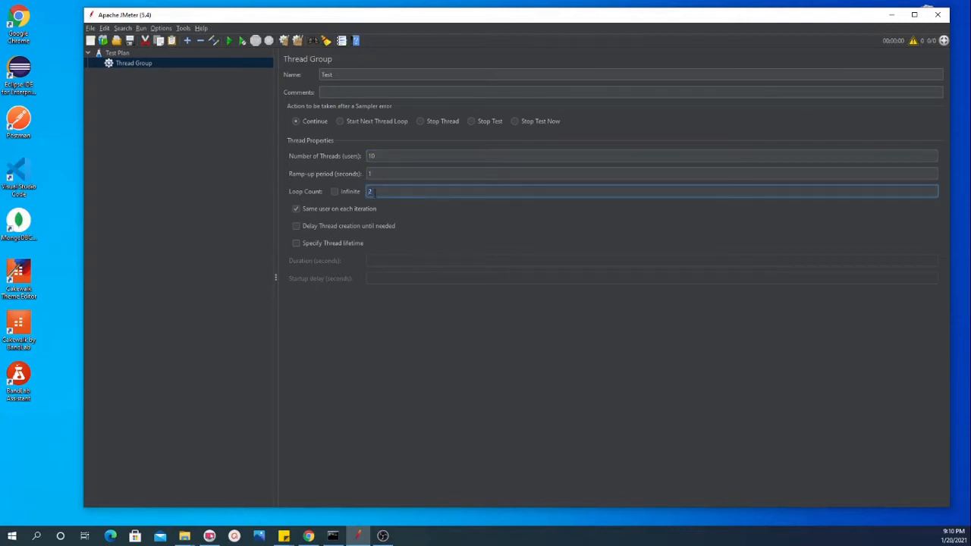
double_click(372, 156)
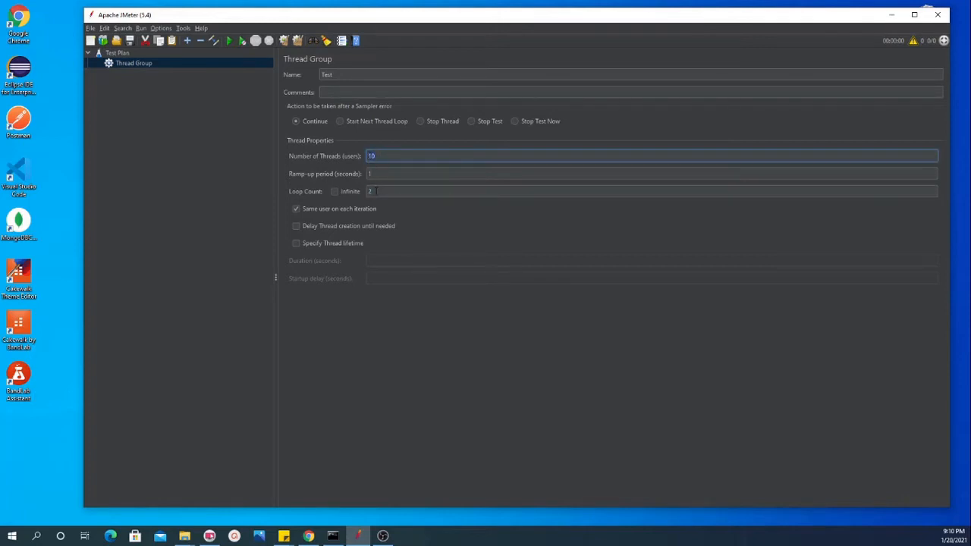
left_click(376, 191)
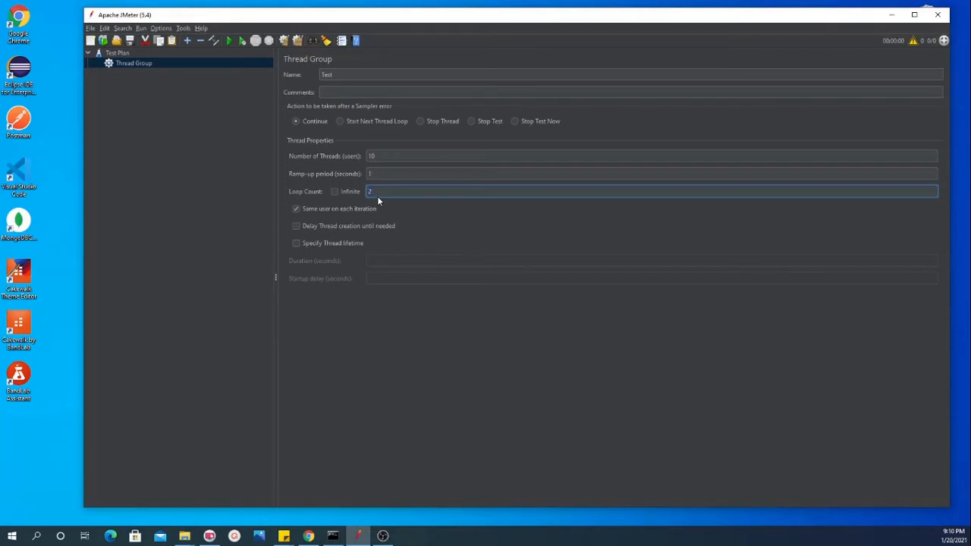
double_click(375, 191)
left_click(379, 156)
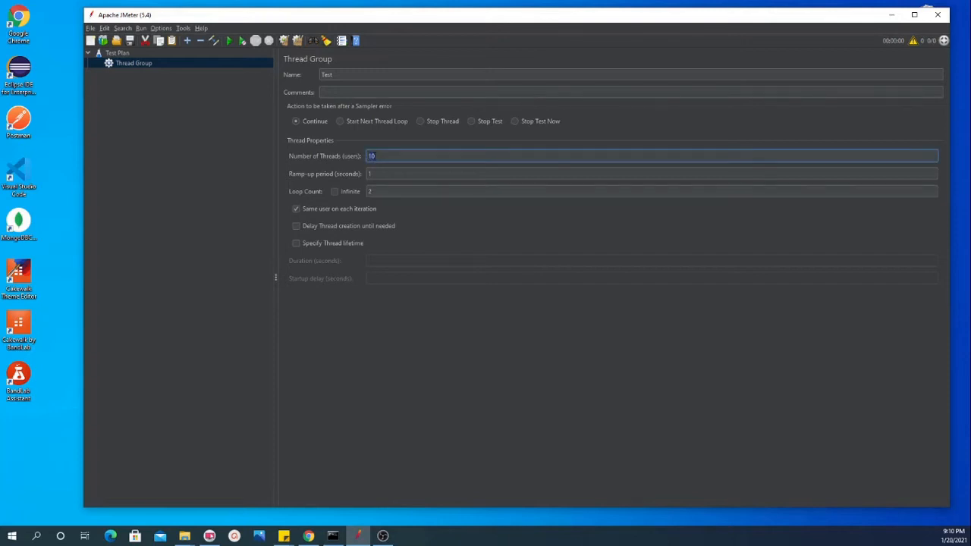
left_click(378, 191)
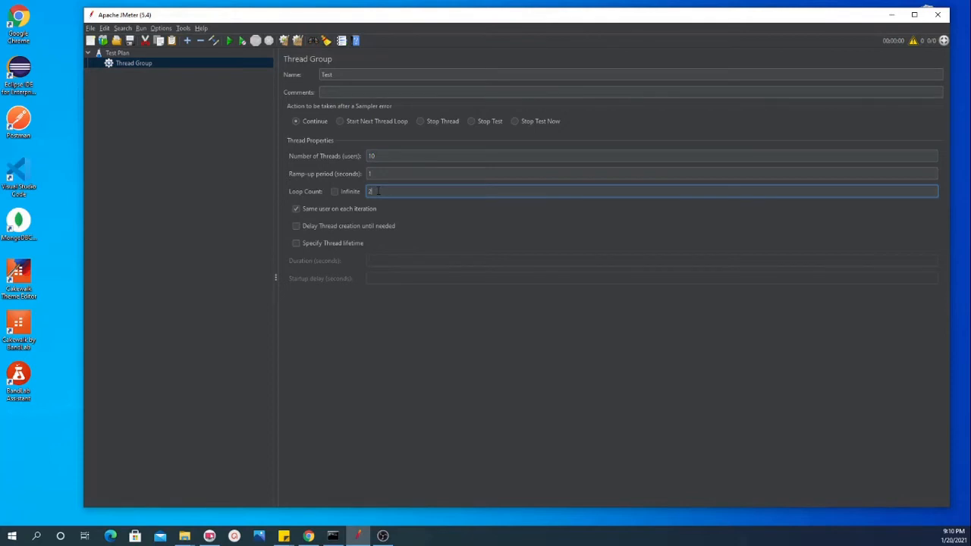
left_click(381, 156)
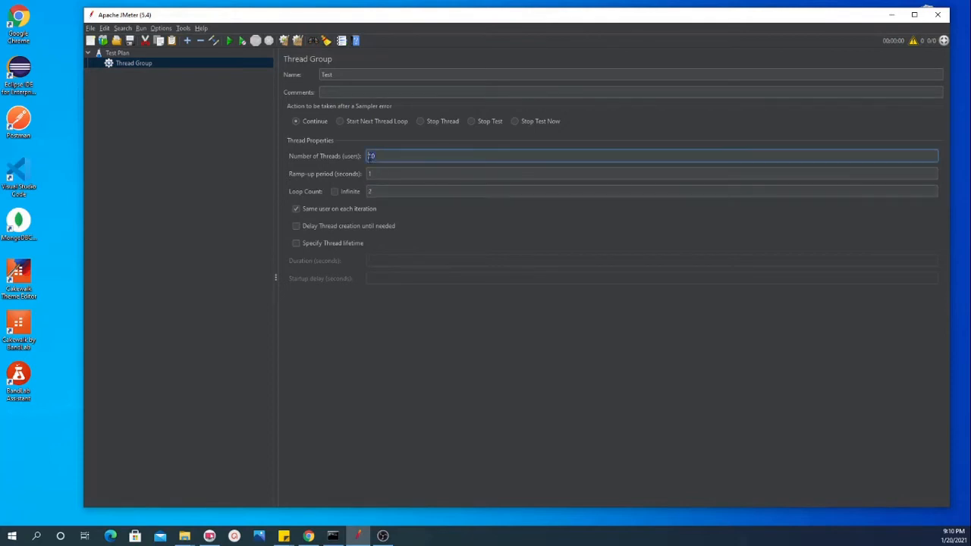
left_click(369, 194)
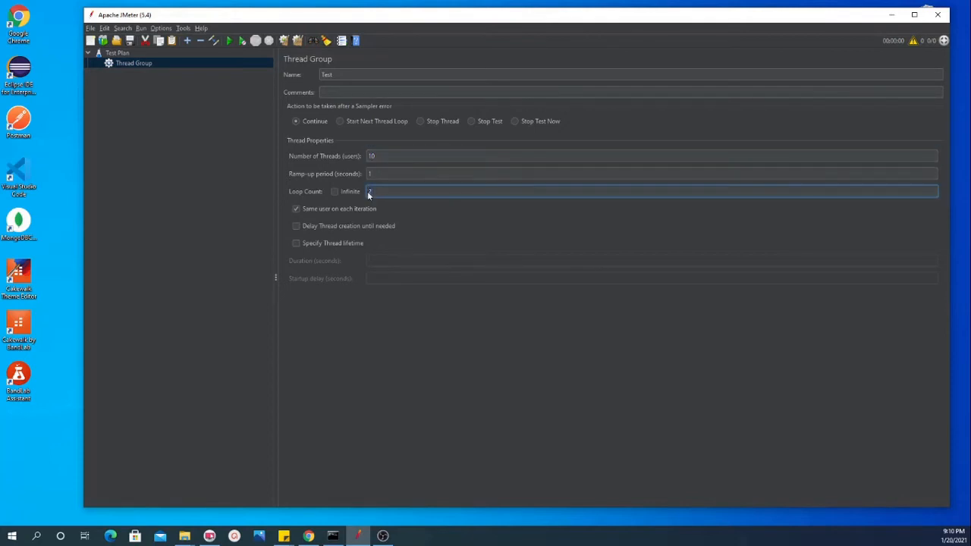
Try the infinite loop count option for the thread group and turn it back off
key("BackSpace")
left_click(335, 192)
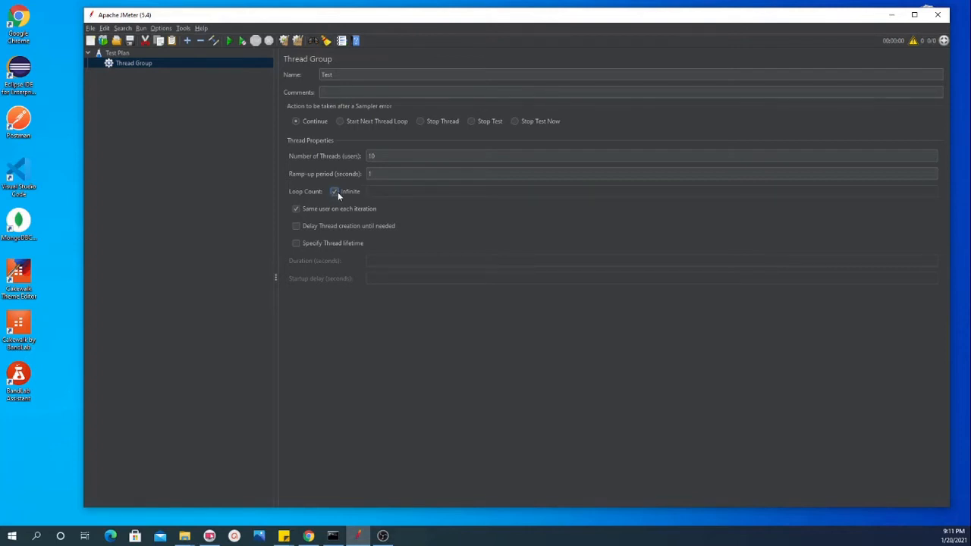
left_click(335, 192)
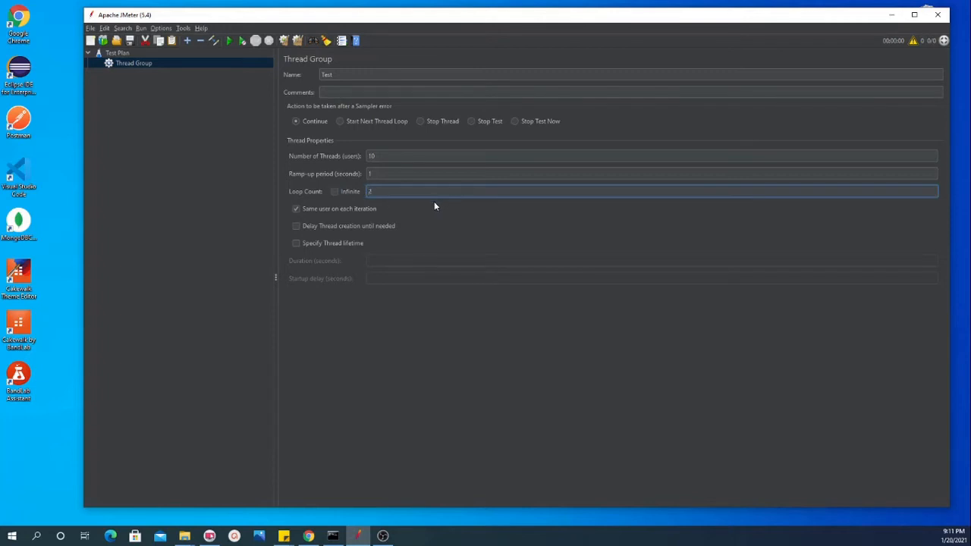
Set the thread group's loop count to 1
key("BackSpace")
type("1")
left_click(206, 145)
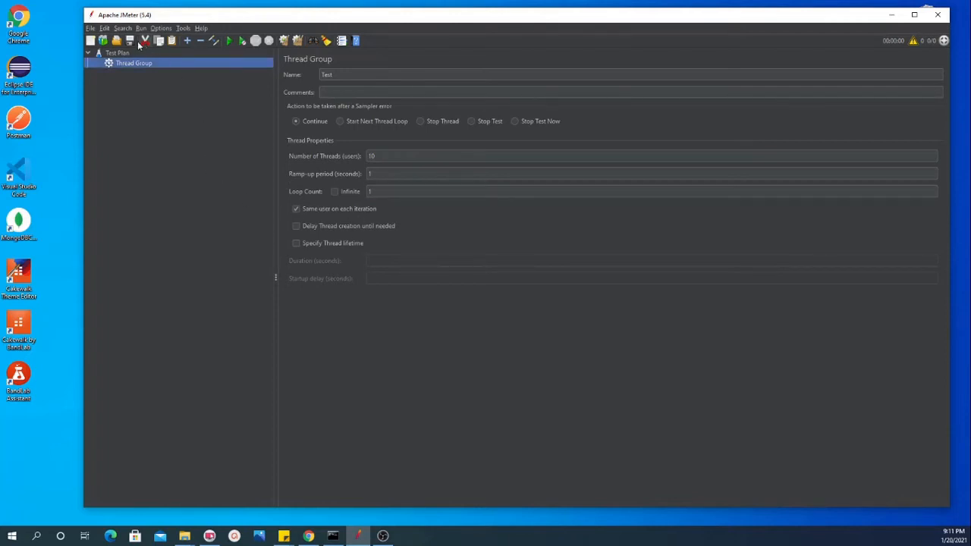
Save the test plan on the Desktop as Test.jmx
left_click(90, 29)
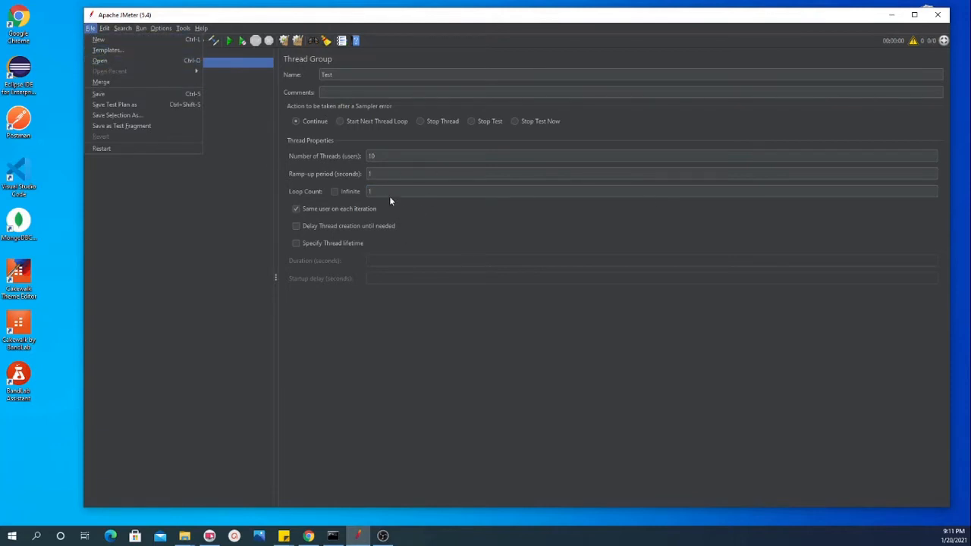
left_click(107, 106)
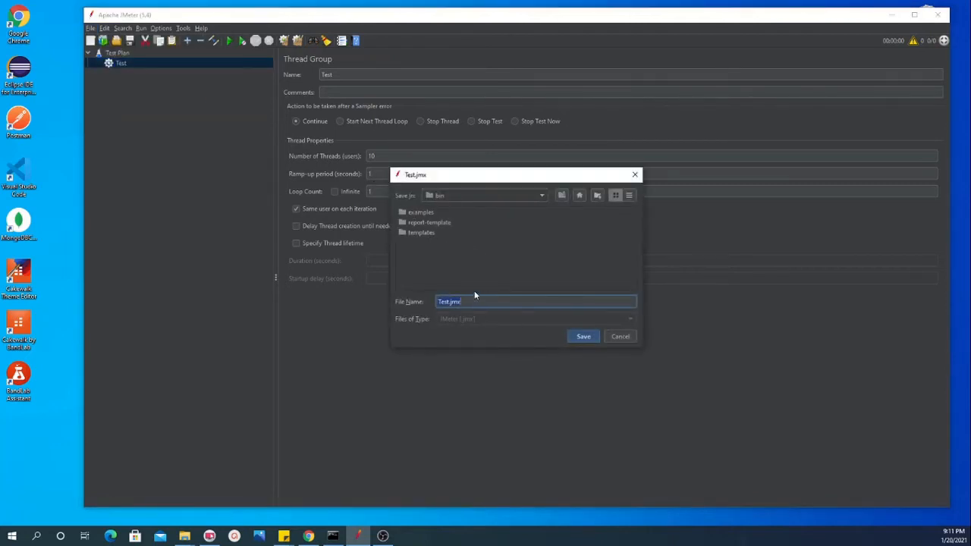
left_click(579, 196)
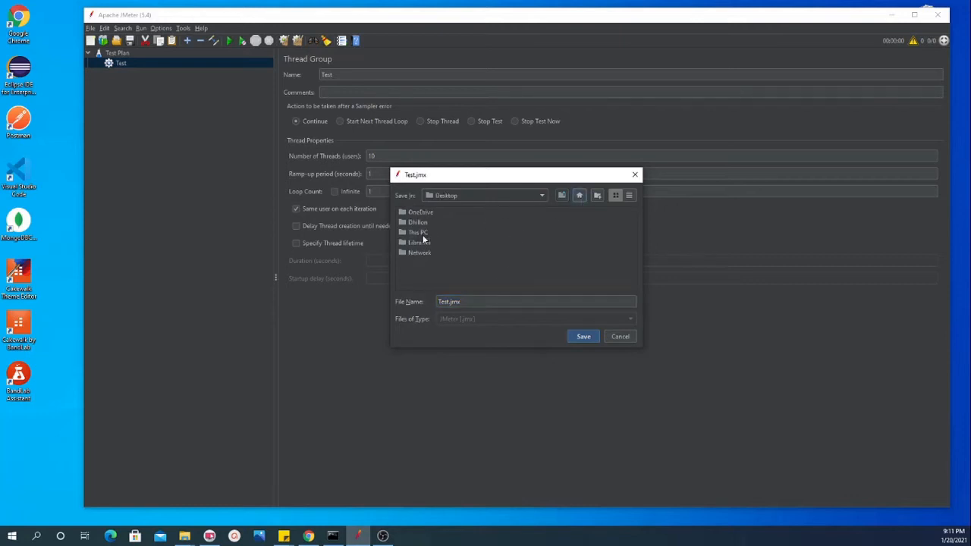
left_click(476, 300)
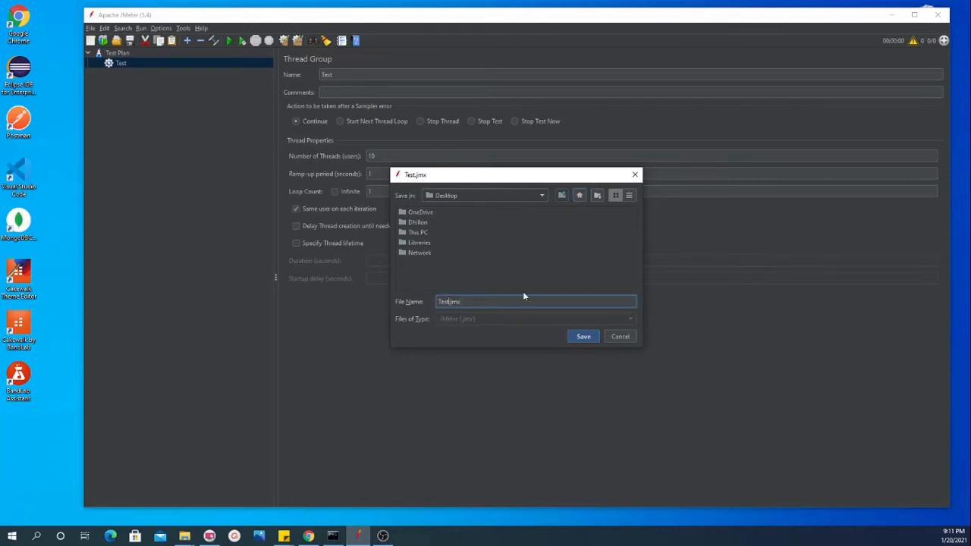
type("1")
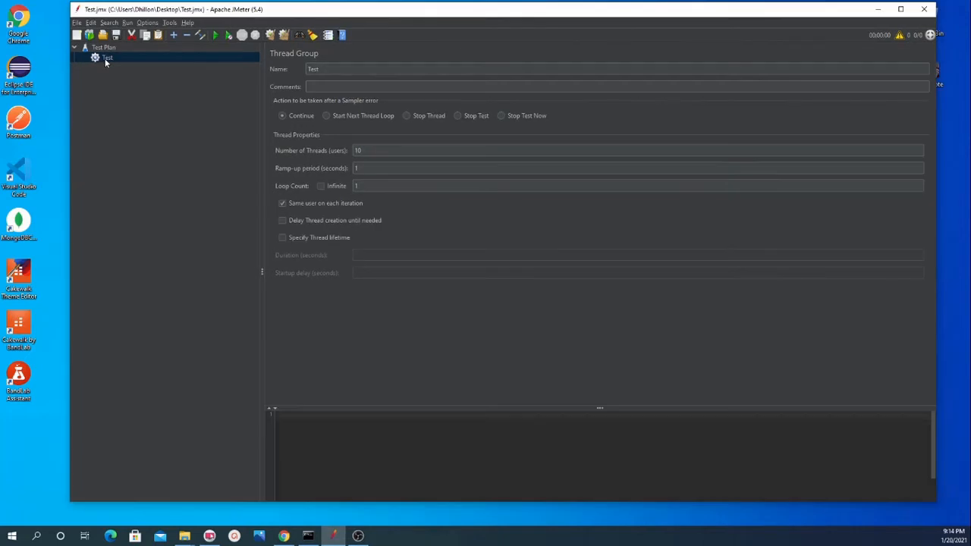
right_click(107, 58)
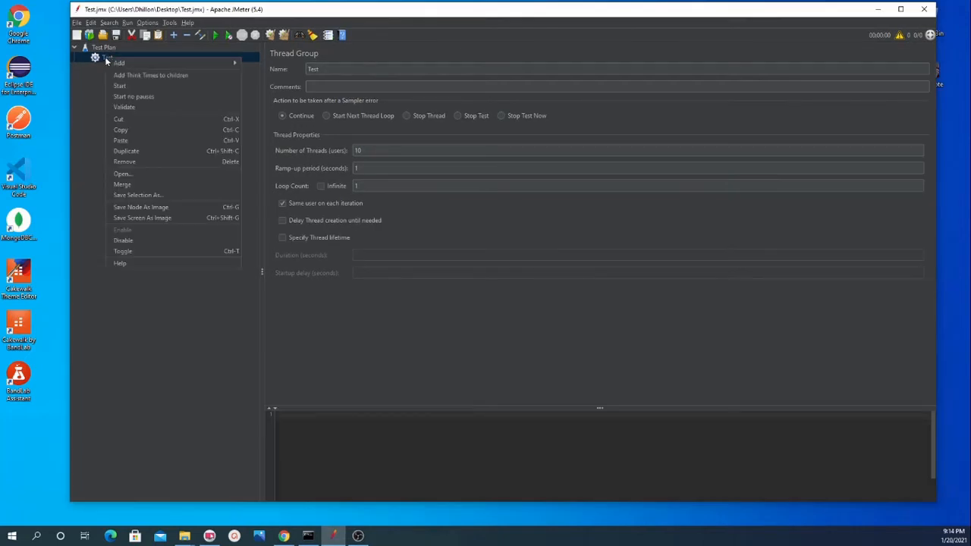
mouse_move(116, 64)
left_click(358, 535)
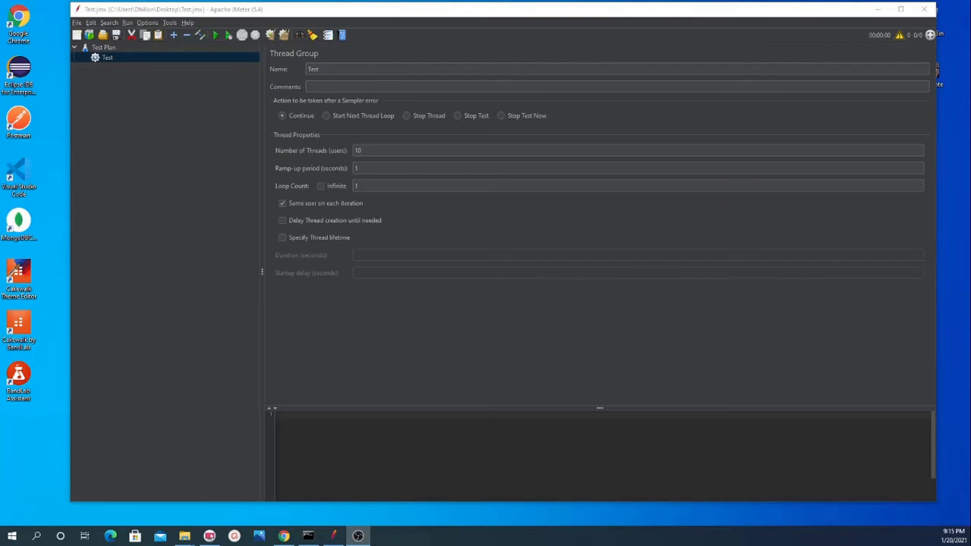
Add an HTTP Request sampler to the Test thread group
right_click(141, 58)
mouse_move(229, 63)
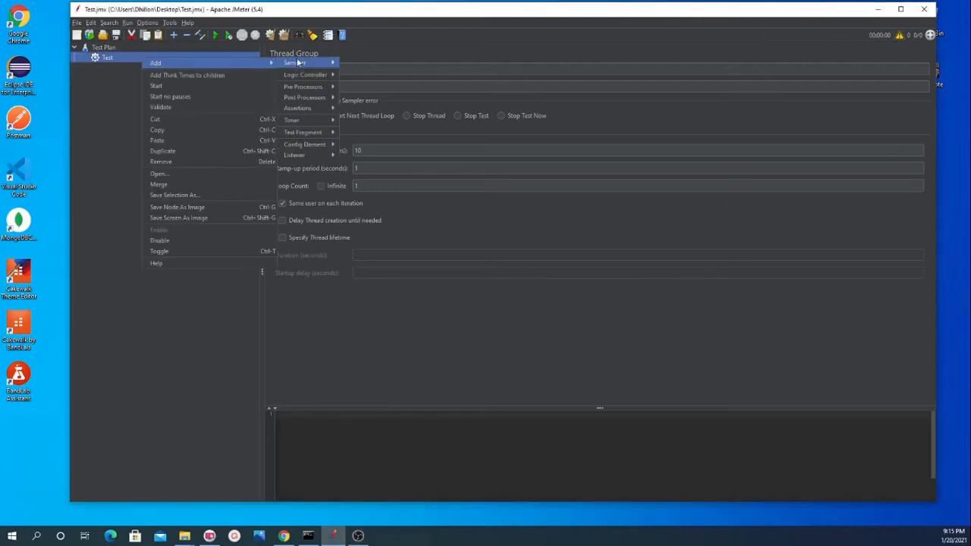
mouse_move(299, 63)
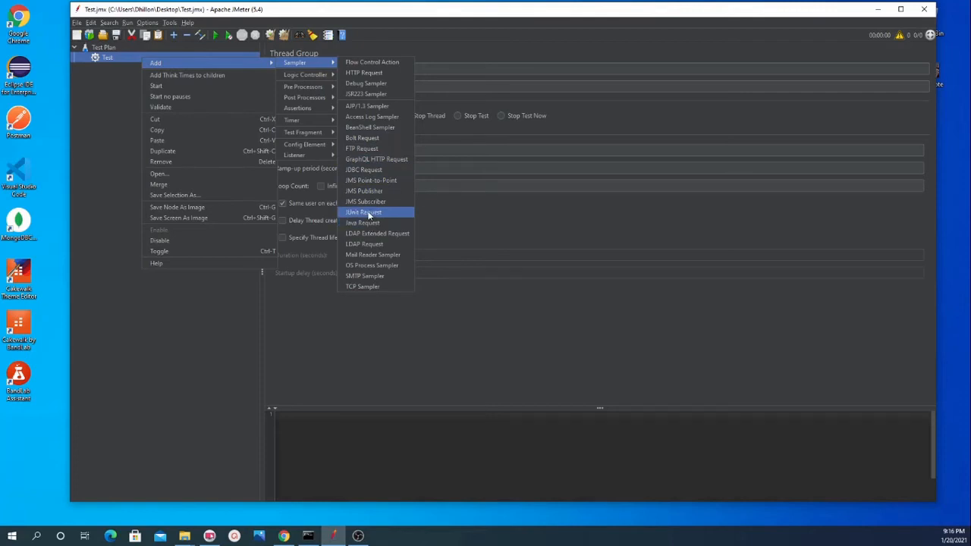
left_click(368, 73)
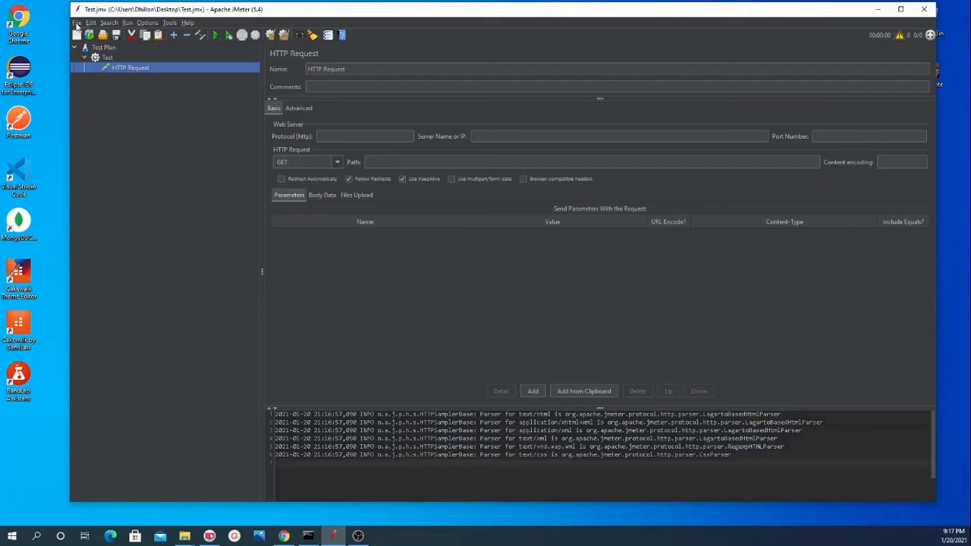
Name the HTTP request sampler Request1 and choose GET as its request method
left_click(349, 70)
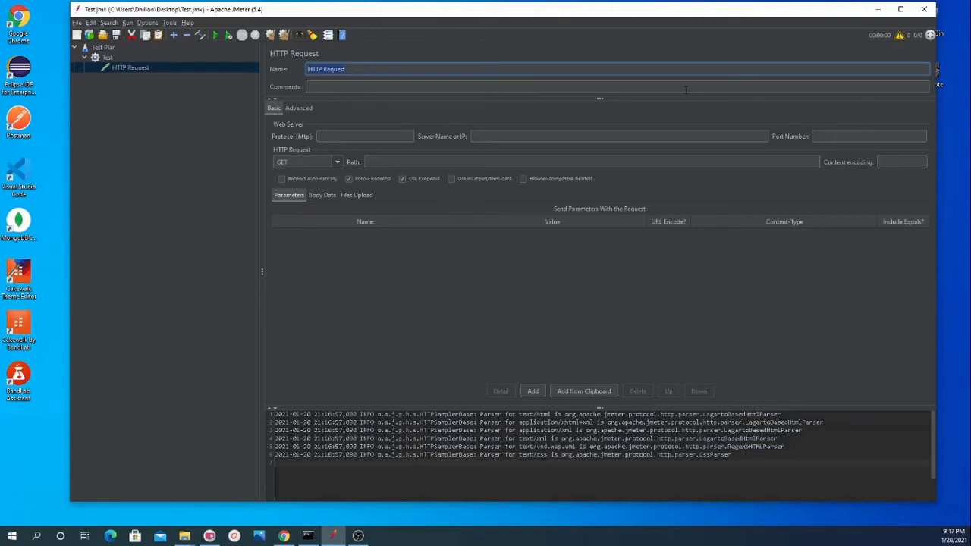
type("Request1")
left_click(371, 135)
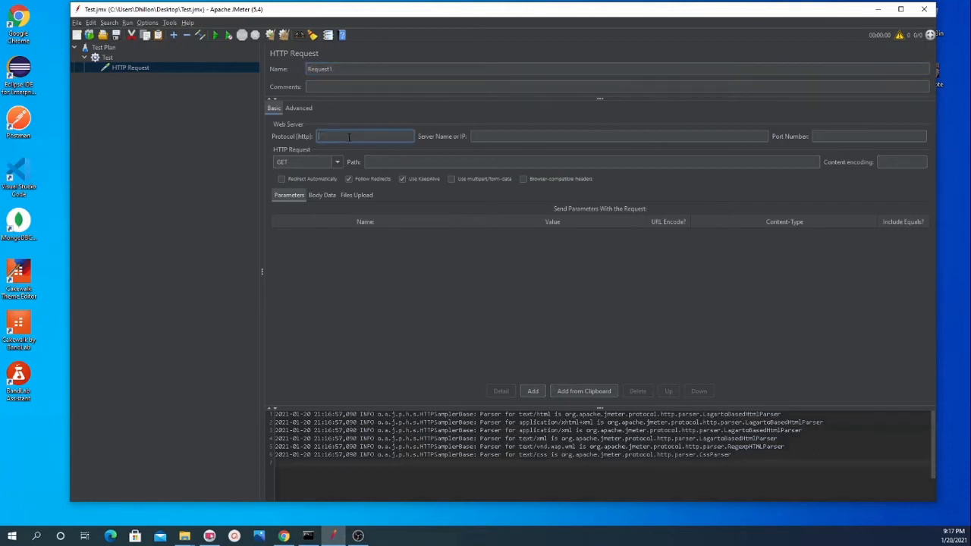
left_click(312, 135)
left_click(859, 136)
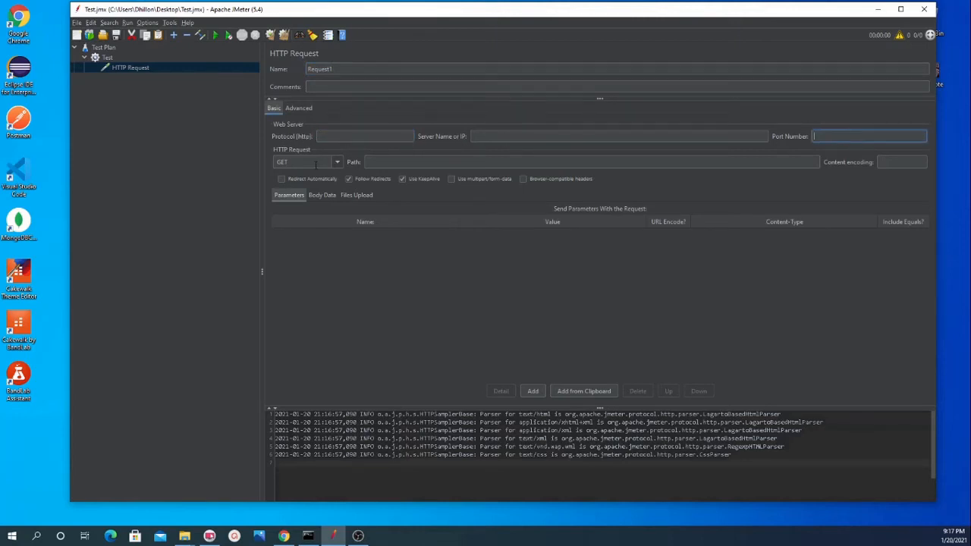
left_click(283, 161)
left_click(336, 161)
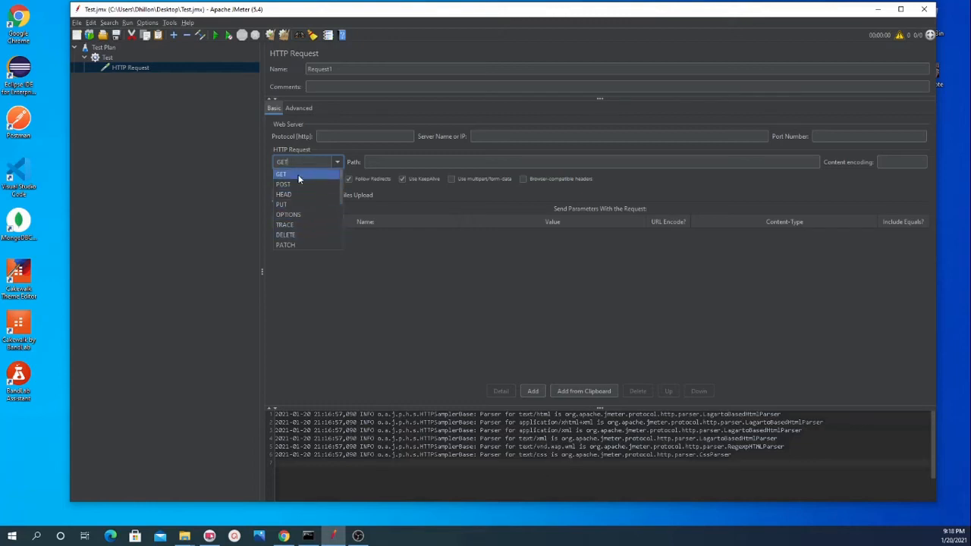
left_click(299, 176)
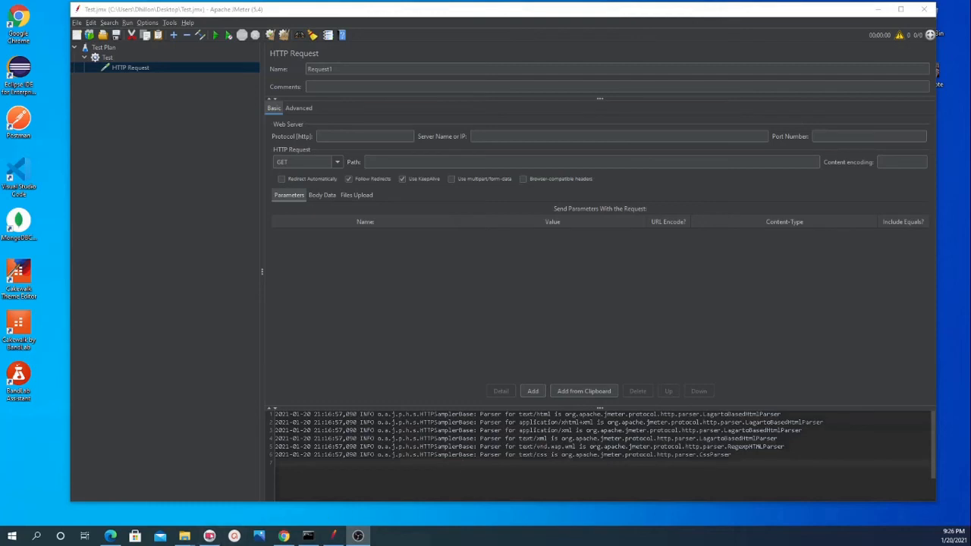
Switch to Chrome, shrink its window and search the web for "sample get request"
left_click_drag(409, 544, 477, 88)
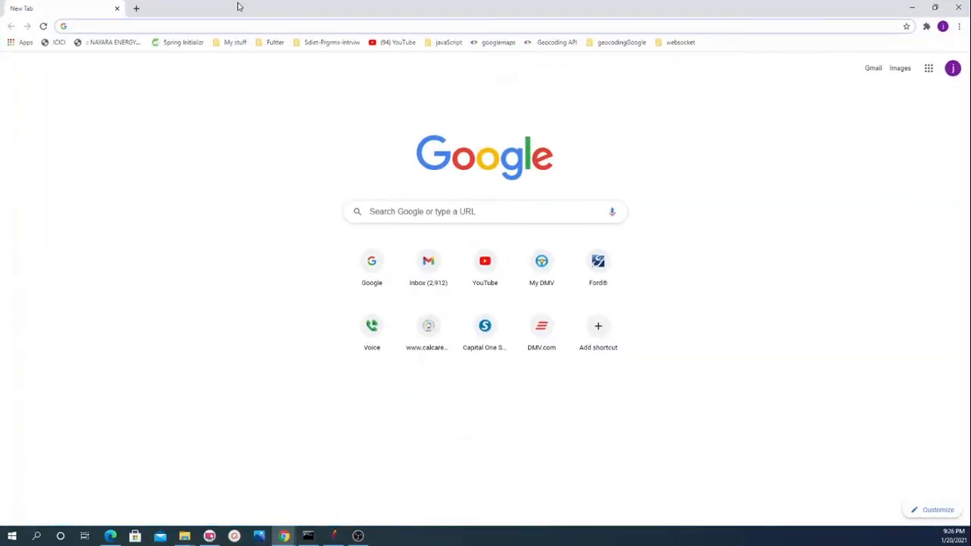
double_click(276, 13)
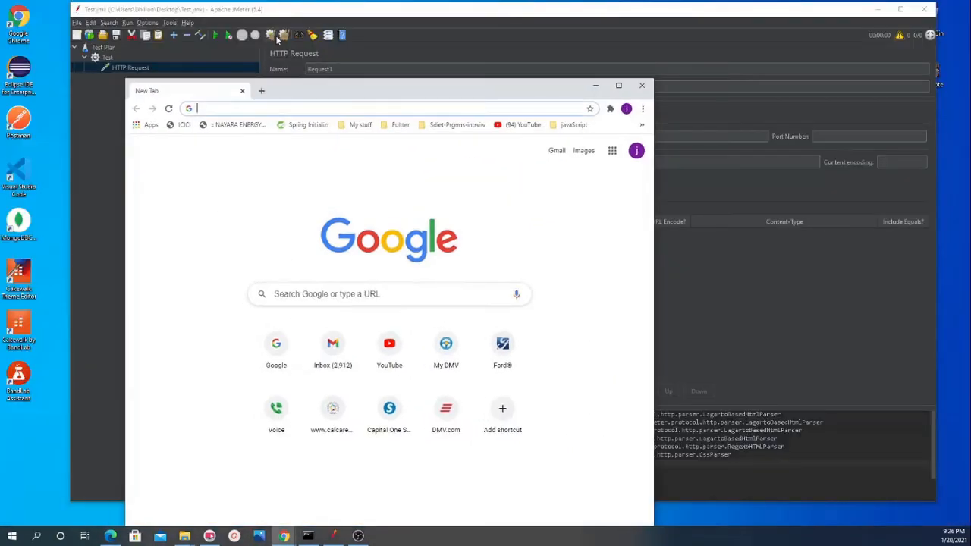
type("sam")
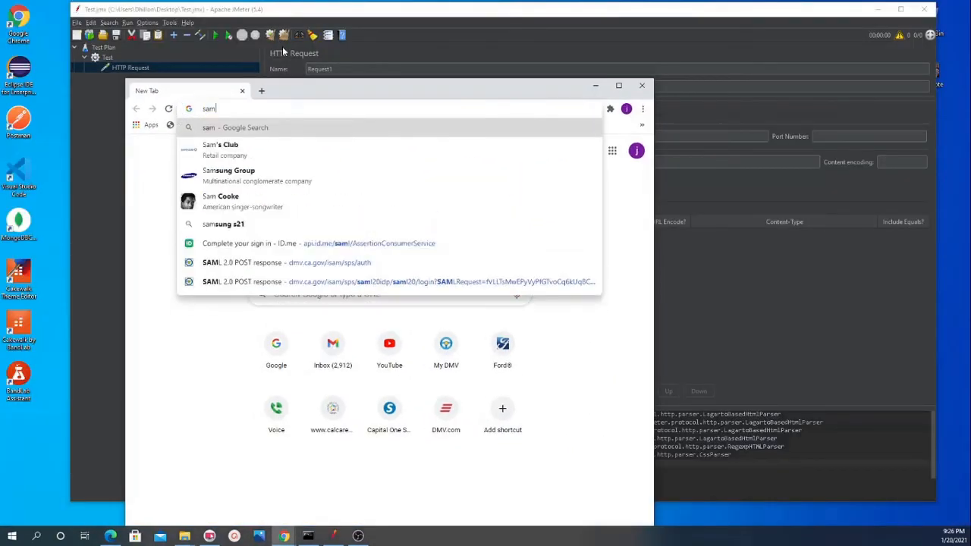
type("ple g")
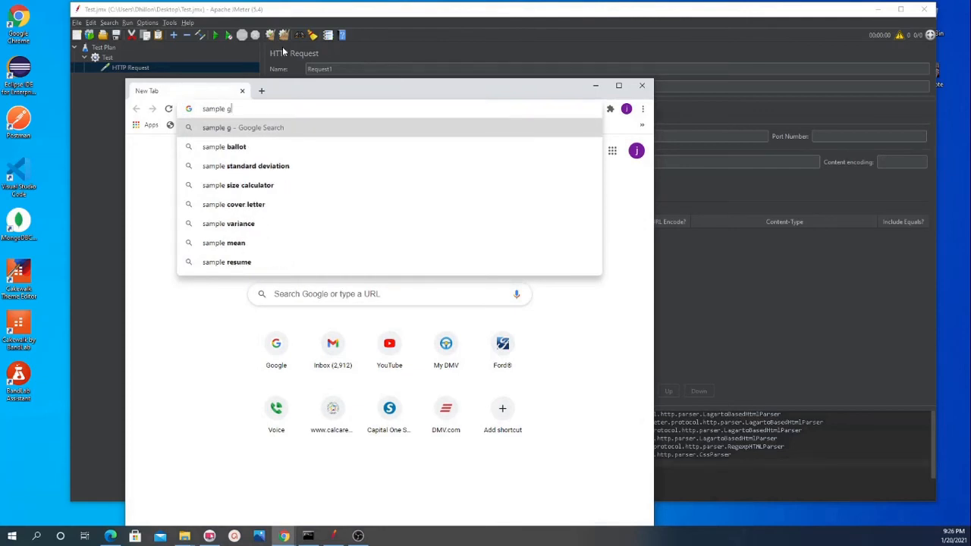
type("et request")
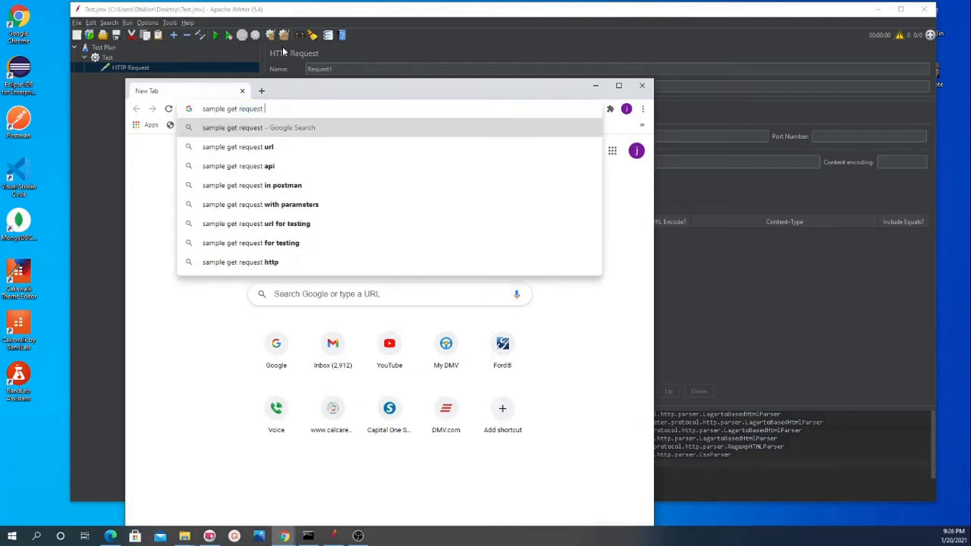
key("Return")
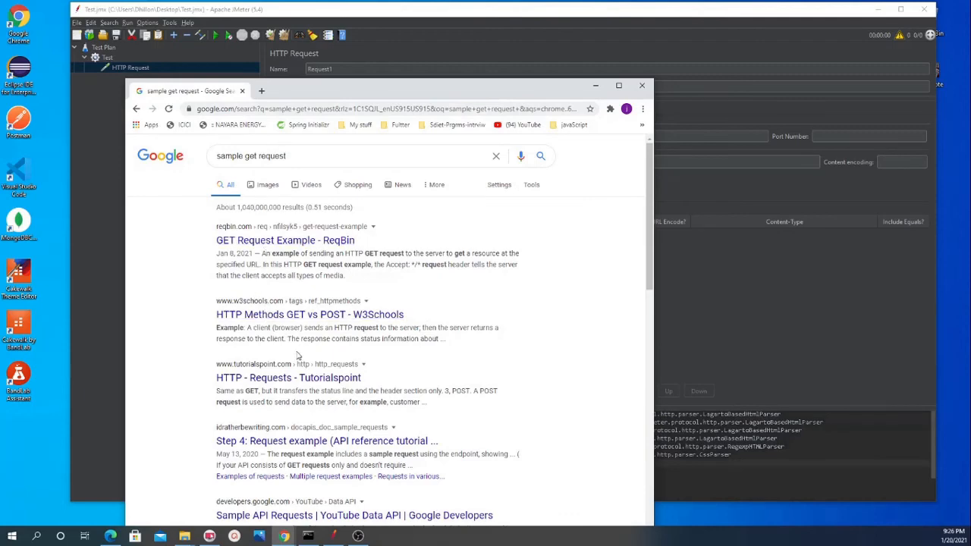
Look through the W3Schools "HTTP Methods GET vs POST" page for a sample request URL and return to the search results
left_click(310, 315)
scroll(396, 364, "down", 4)
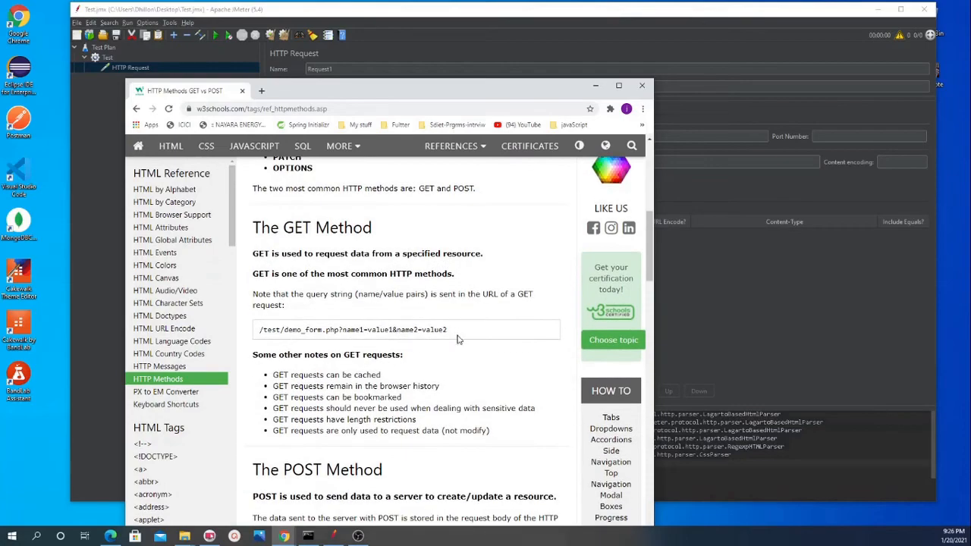
scroll(458, 337, "down", 5)
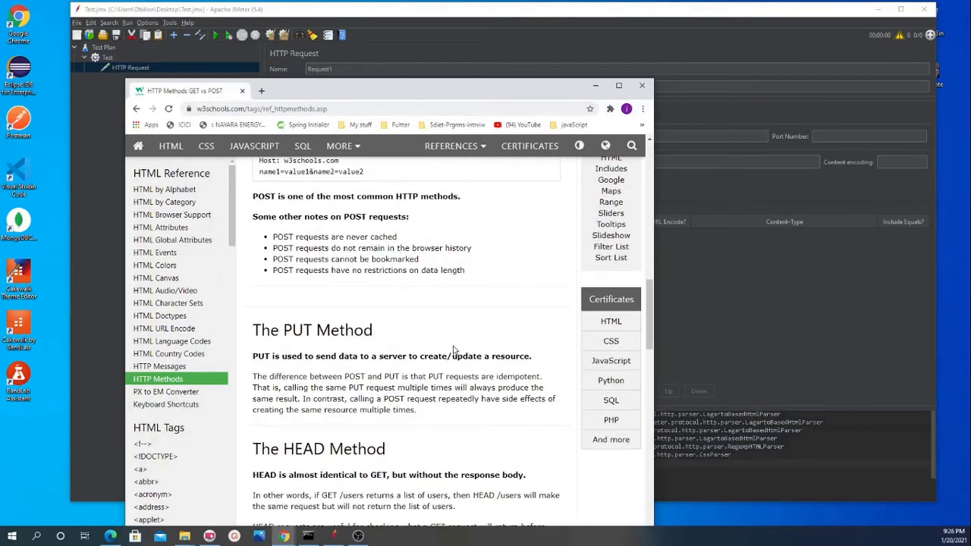
scroll(454, 349, "down", 5)
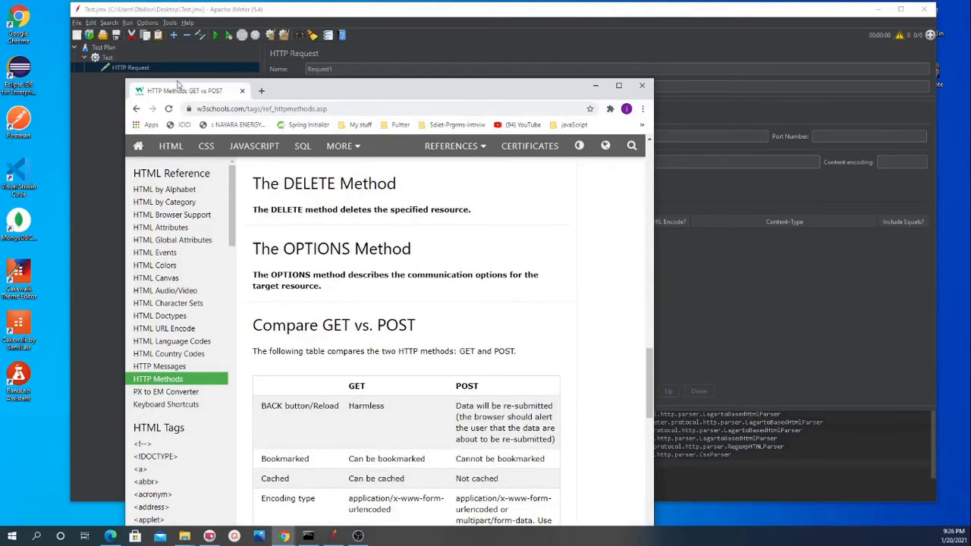
left_click(136, 109)
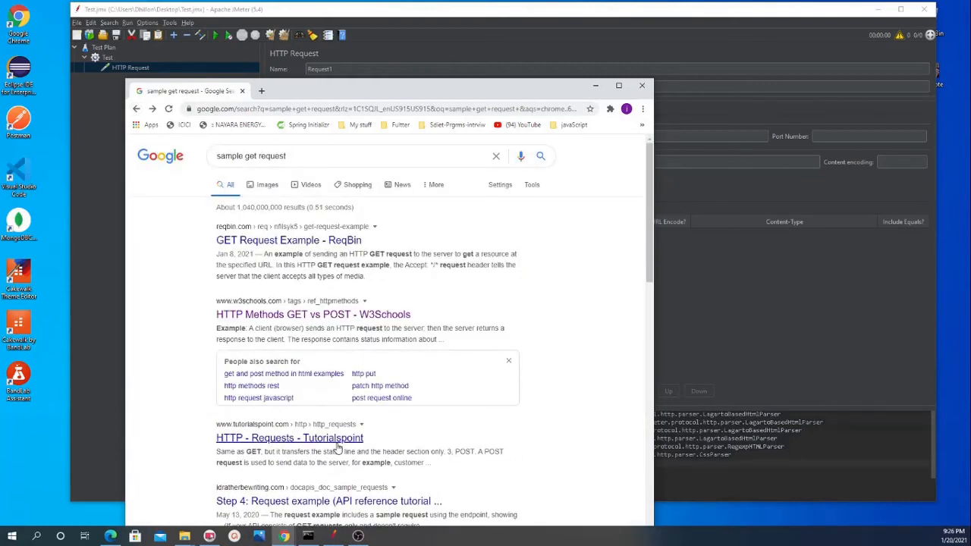
Search for "sample get request url for testing" and find the sample GET URL on Postman Learning Center's "Mocking with examples" page
left_click(307, 155)
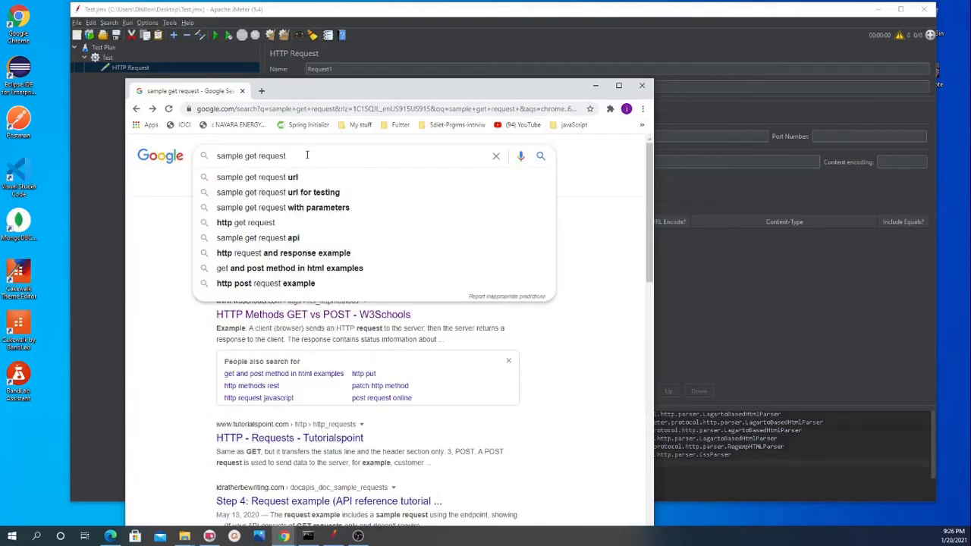
left_click(300, 193)
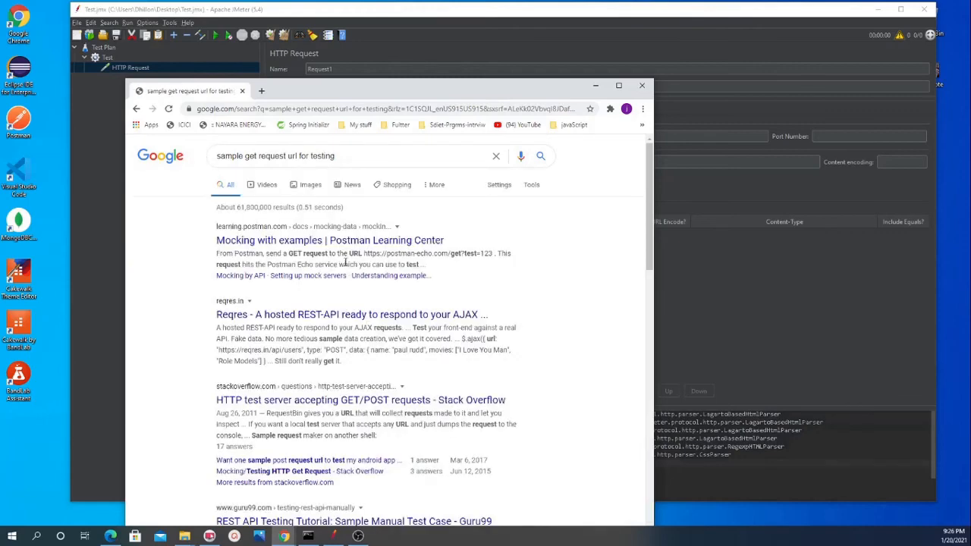
left_click(310, 243)
scroll(394, 342, "down", 5)
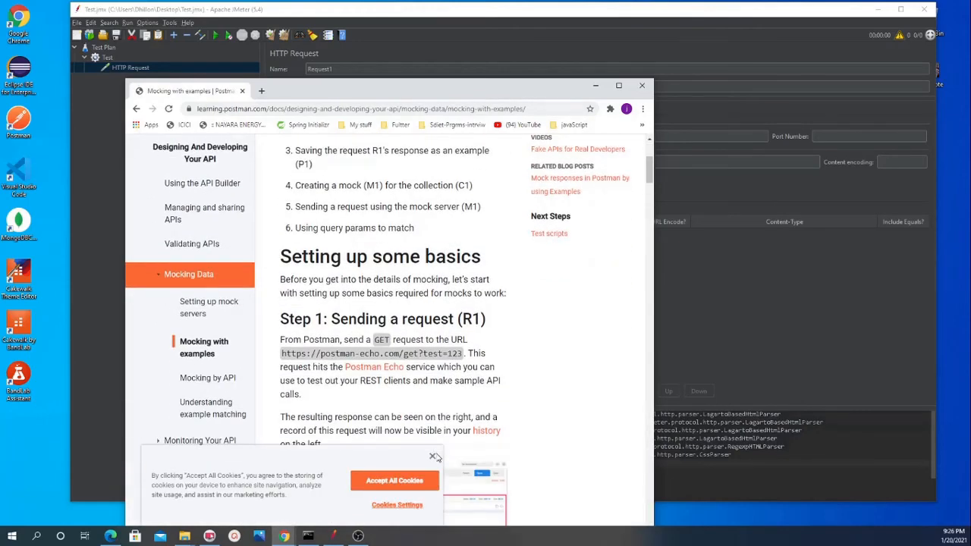
left_click(433, 456)
scroll(422, 378, "down", 4)
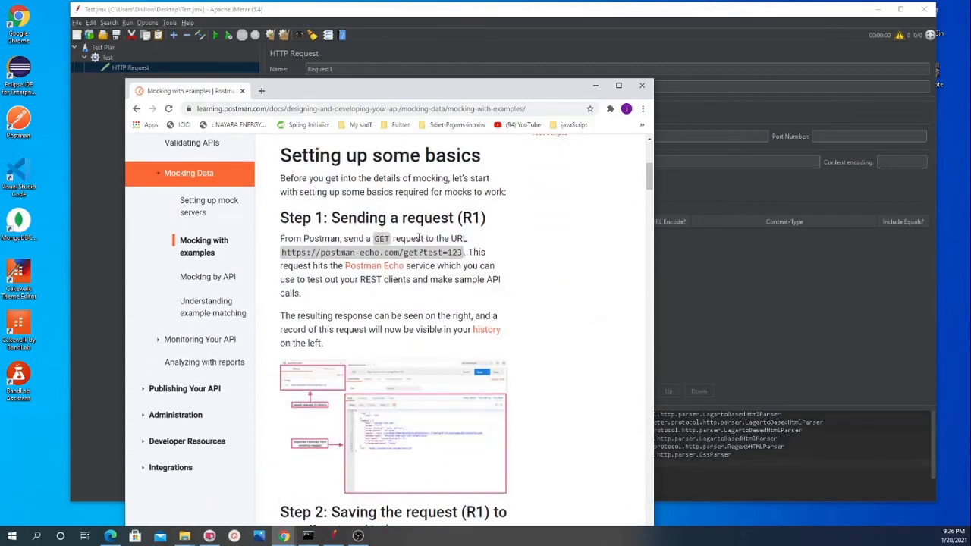
left_click_drag(462, 252, 282, 258)
key("ctrl+c")
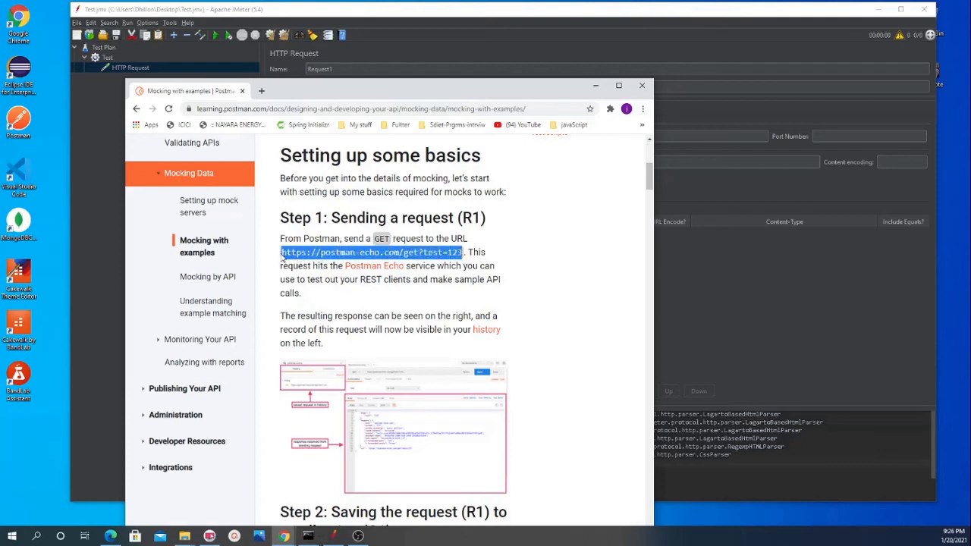
left_click(594, 87)
left_click(457, 160)
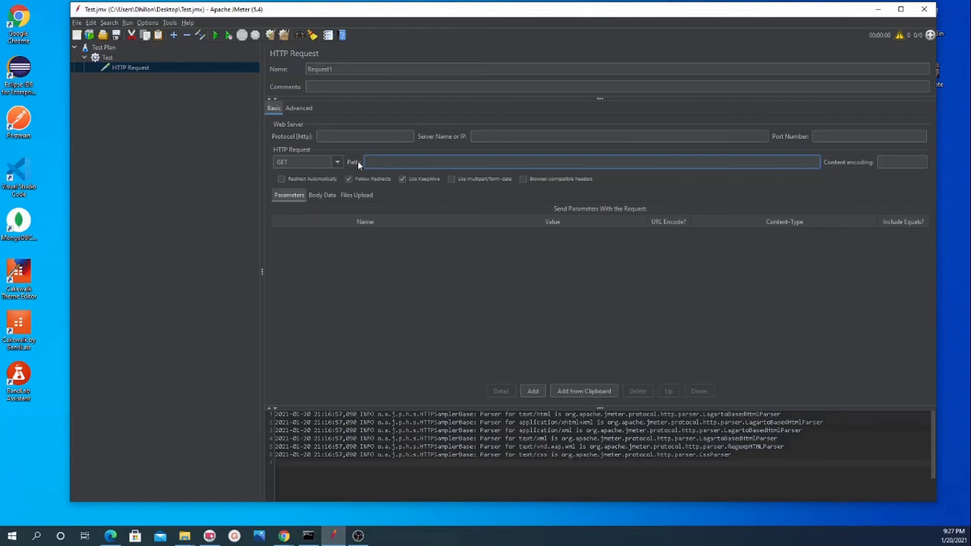
key("ctrl+v")
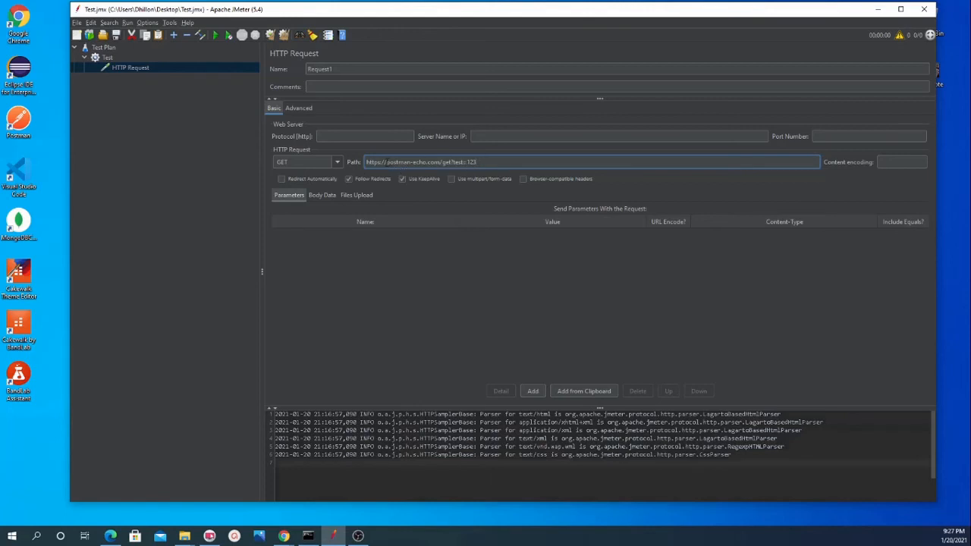
Move postman-echo.com out of the path and into the HTTP request's server name
left_click_drag(367, 162, 479, 162)
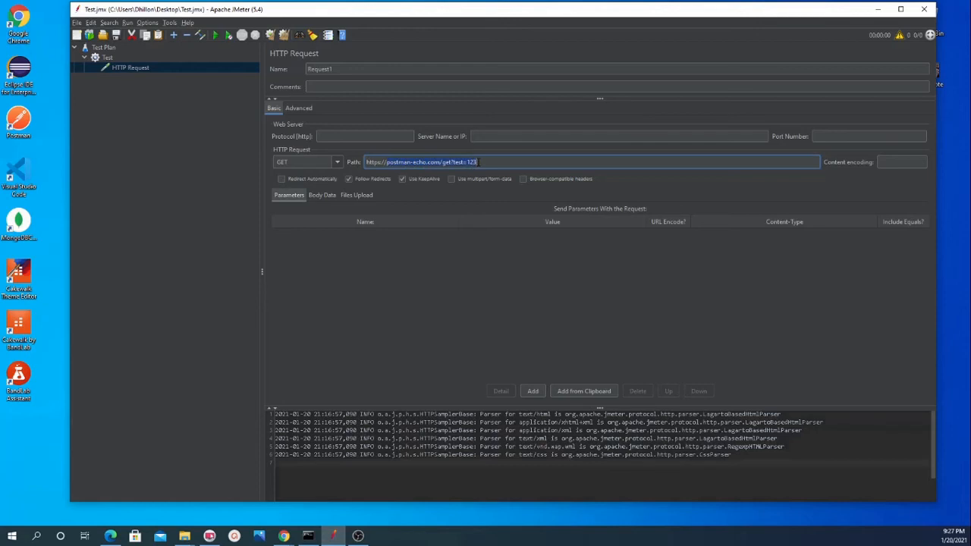
left_click(438, 163)
left_click_drag(469, 162, 478, 161)
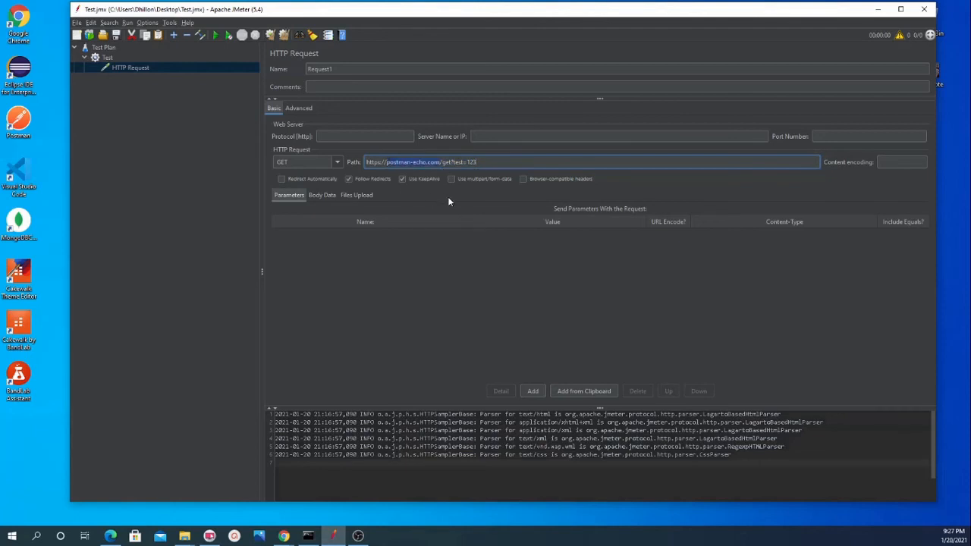
key("ctrl+x")
left_click(556, 136)
key("ctrl+v")
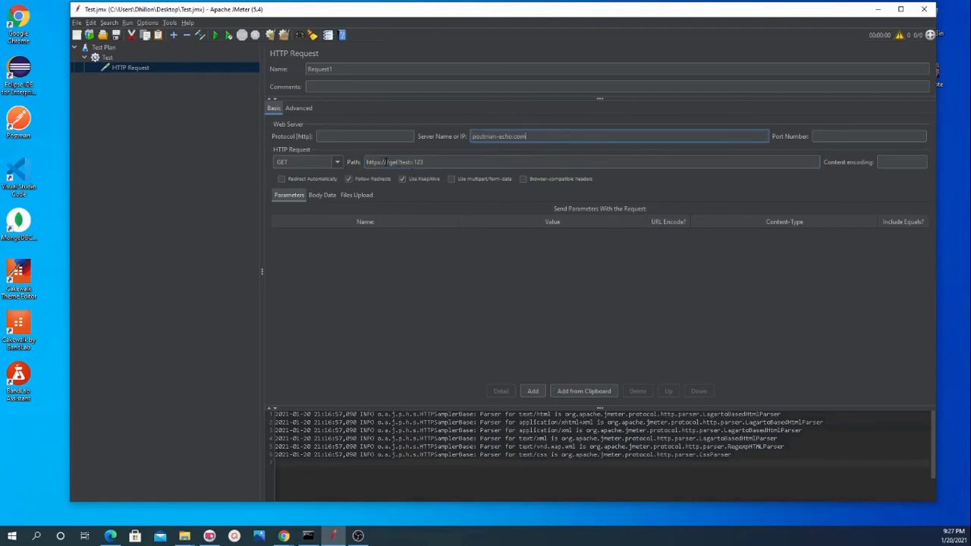
Move https out of the path into the HTTP request's protocol, reducing the path to /get?test=123
left_click_drag(388, 161, 366, 162)
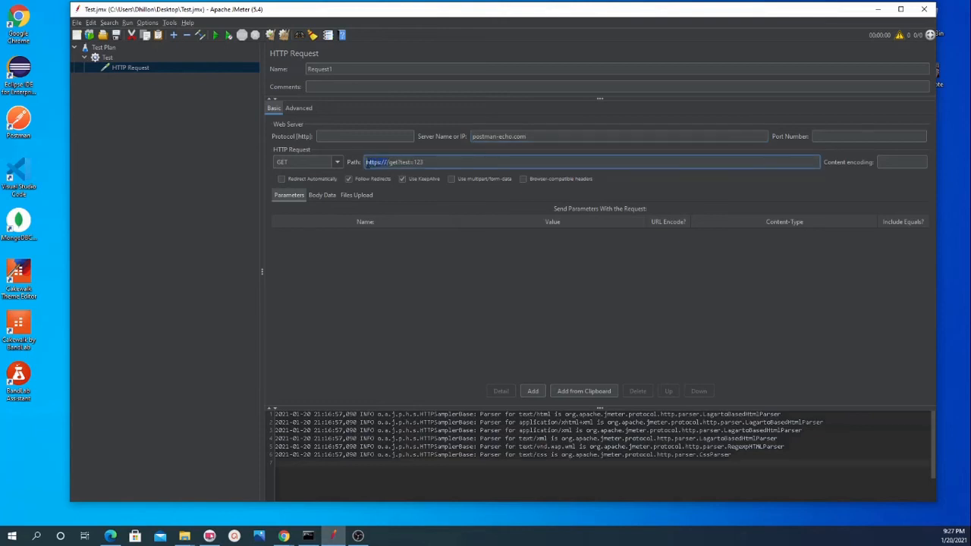
key("ctrl+x")
left_click(375, 137)
key("ctrl+v")
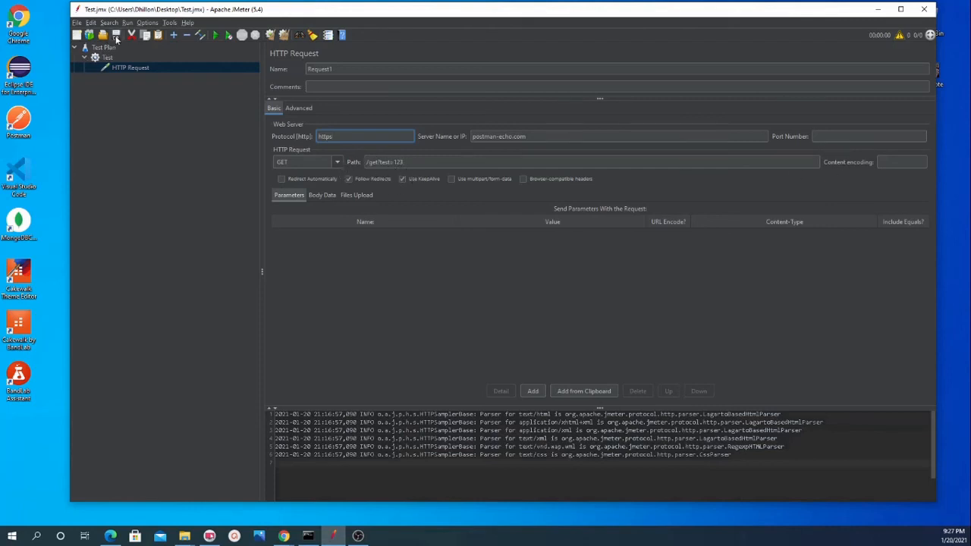
left_click(529, 136)
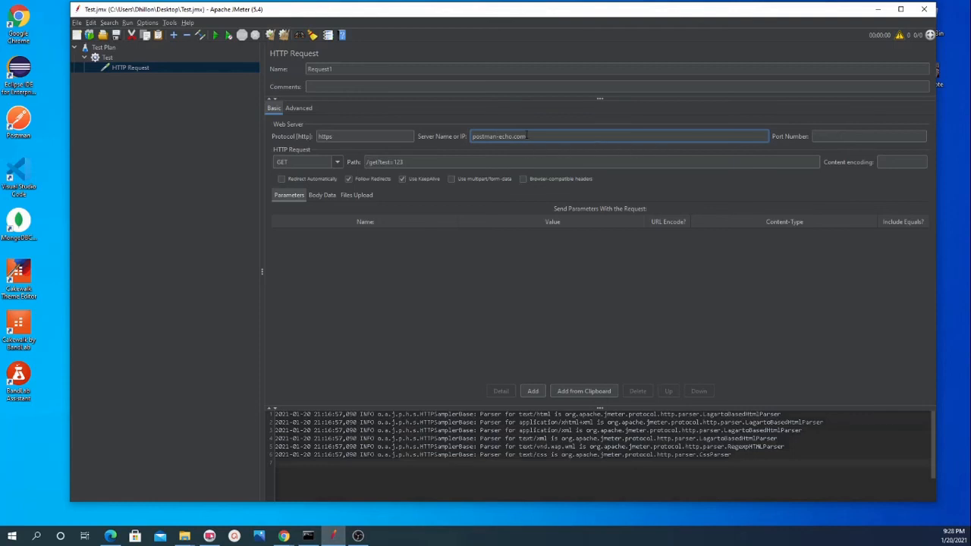
left_click_drag(525, 135, 469, 138)
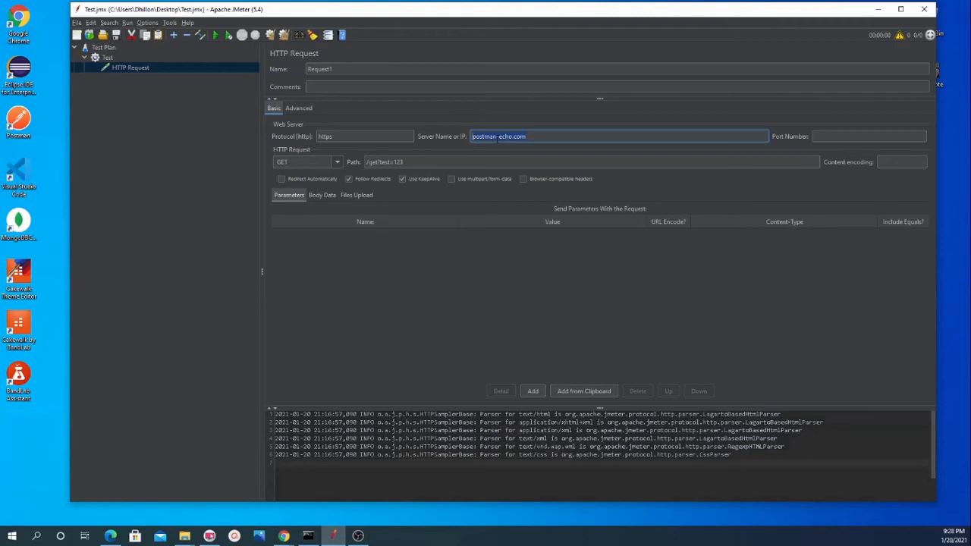
left_click(527, 137)
left_click_drag(526, 137, 473, 136)
left_click(815, 136)
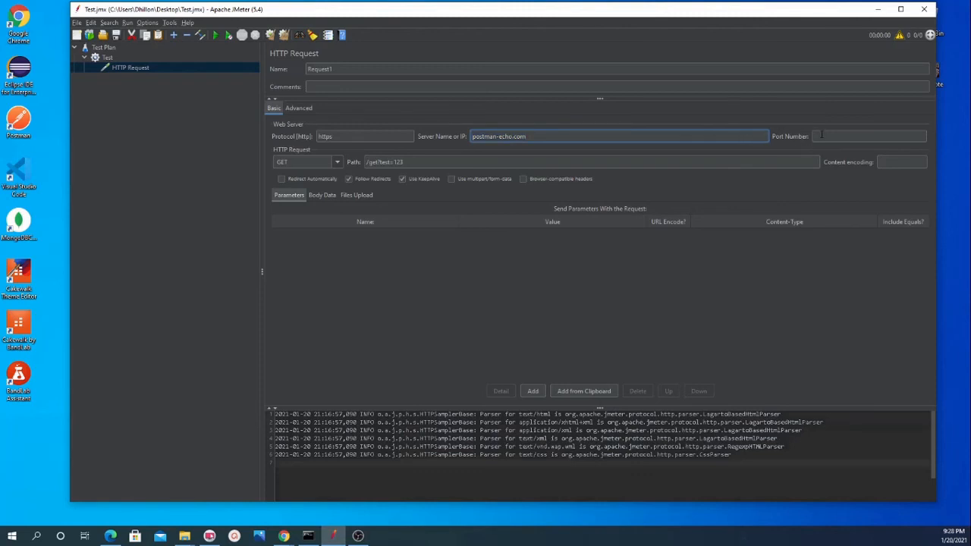
left_click(727, 138)
Save the test plan to the Desktop as Test1.jmx
left_click(77, 23)
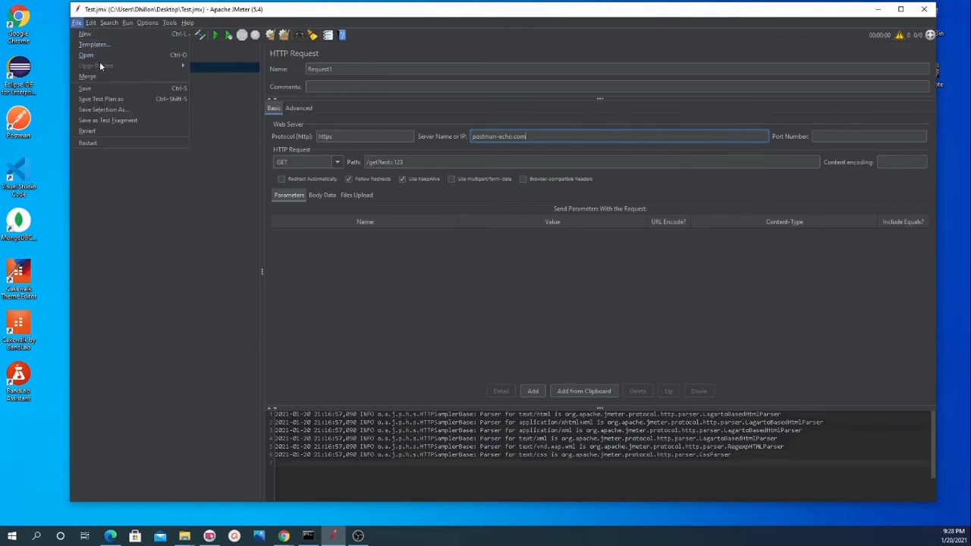
left_click(105, 102)
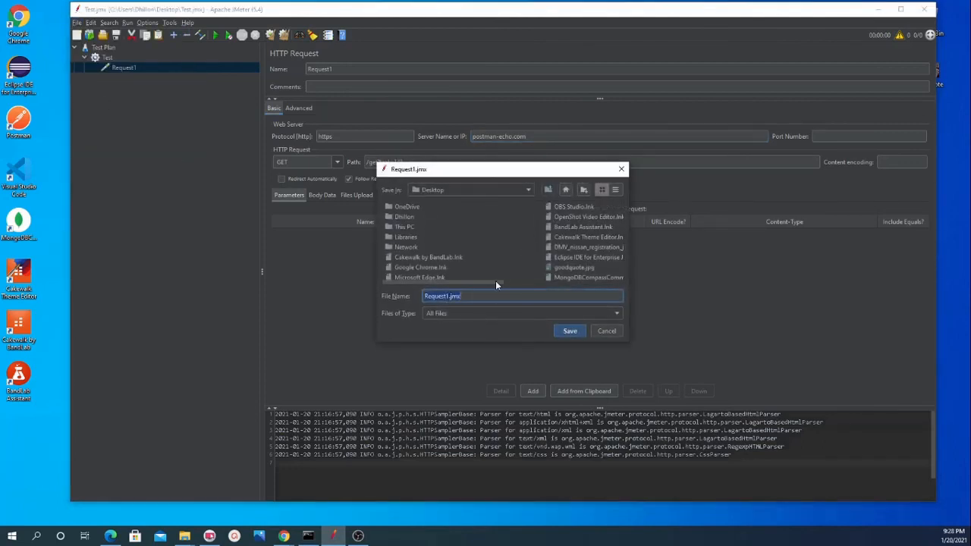
left_click_drag(496, 283, 455, 292)
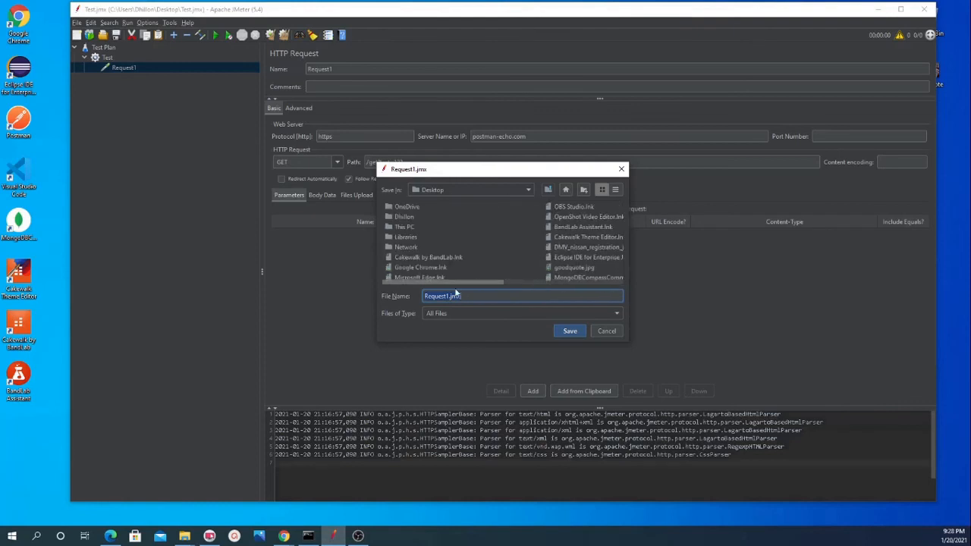
left_click(441, 295)
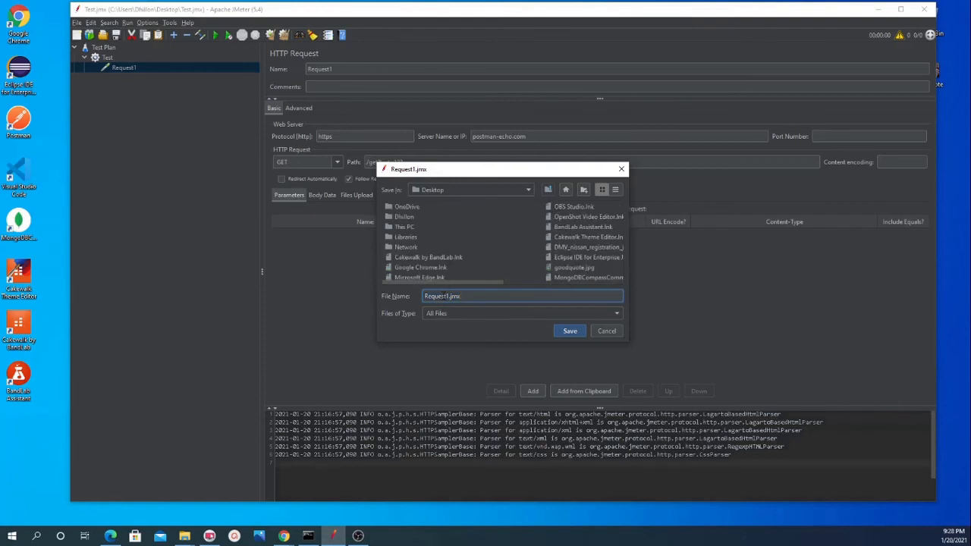
triple_click(446, 296)
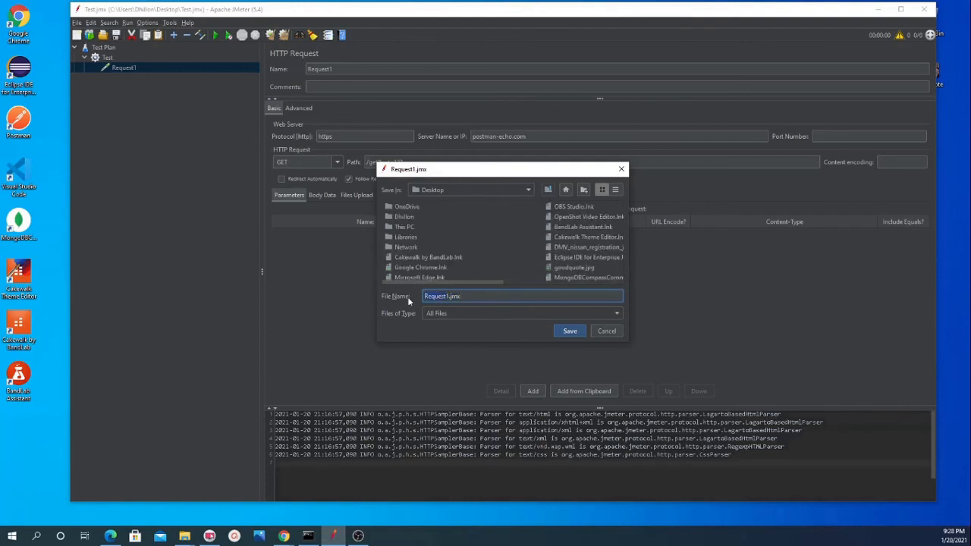
type("Test")
left_click(569, 331)
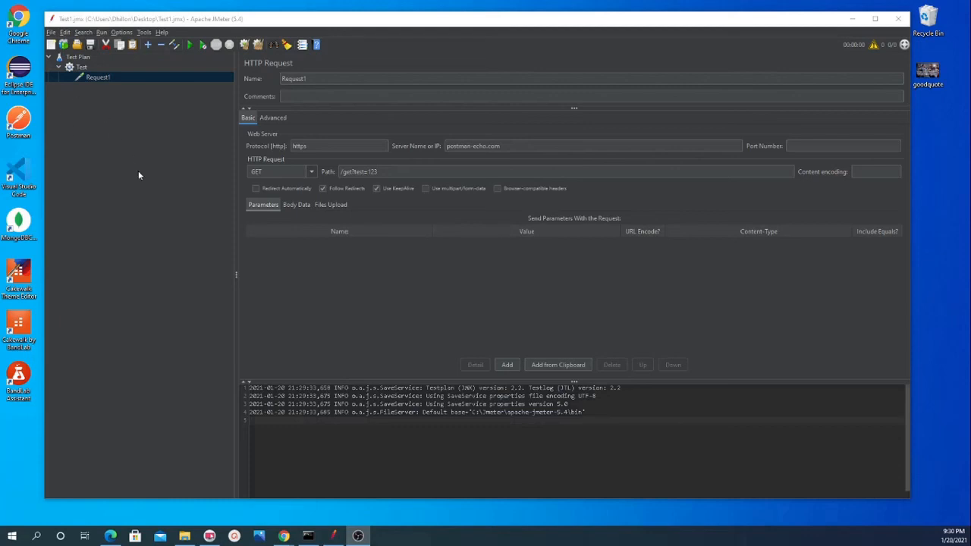
Shrink the log area and add a View Results Tree listener to the Test thread group
left_click_drag(767, 383, 758, 422)
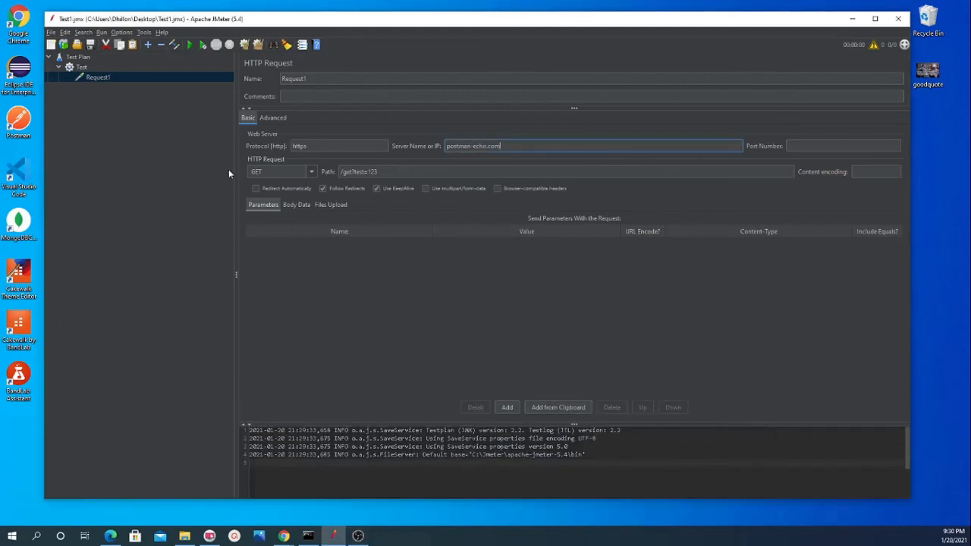
left_click(81, 68)
right_click(81, 70)
mouse_move(140, 73)
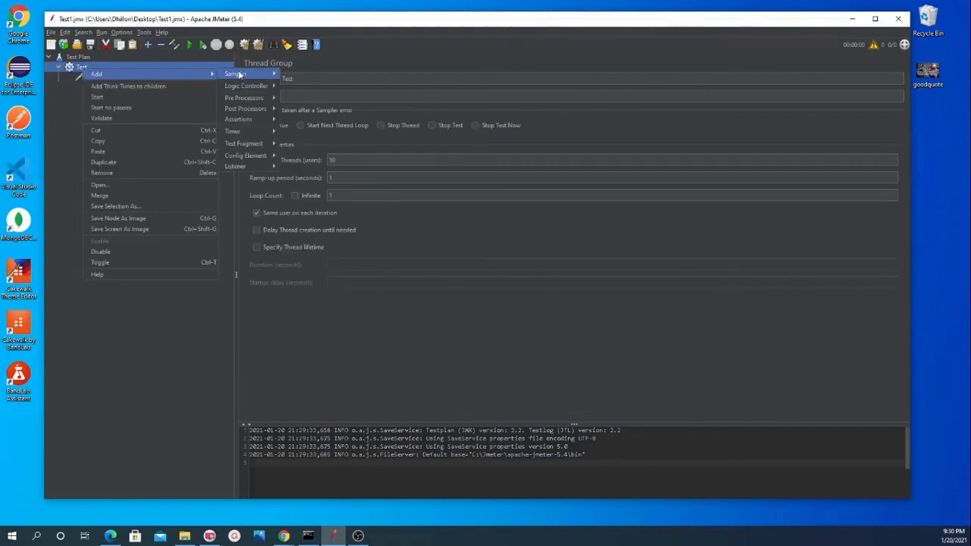
mouse_move(247, 76)
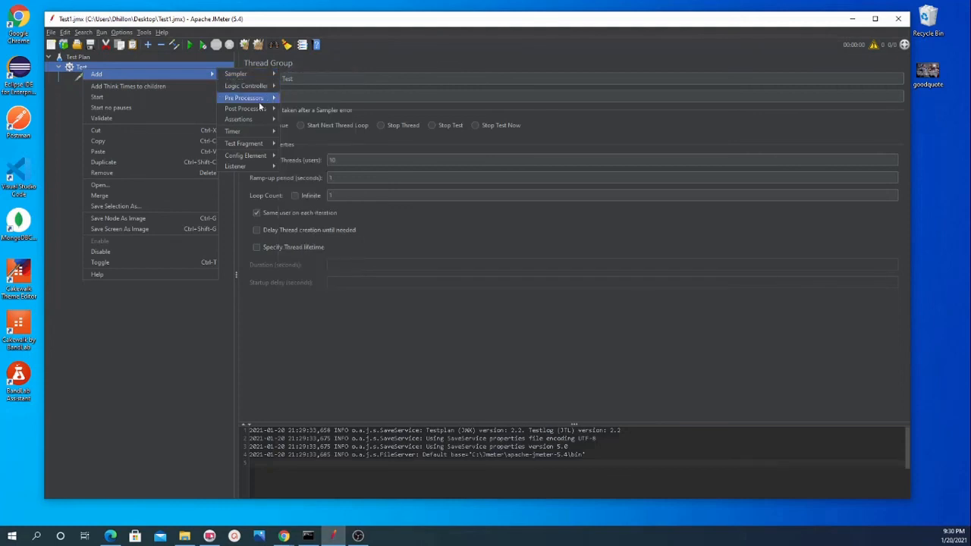
mouse_move(251, 166)
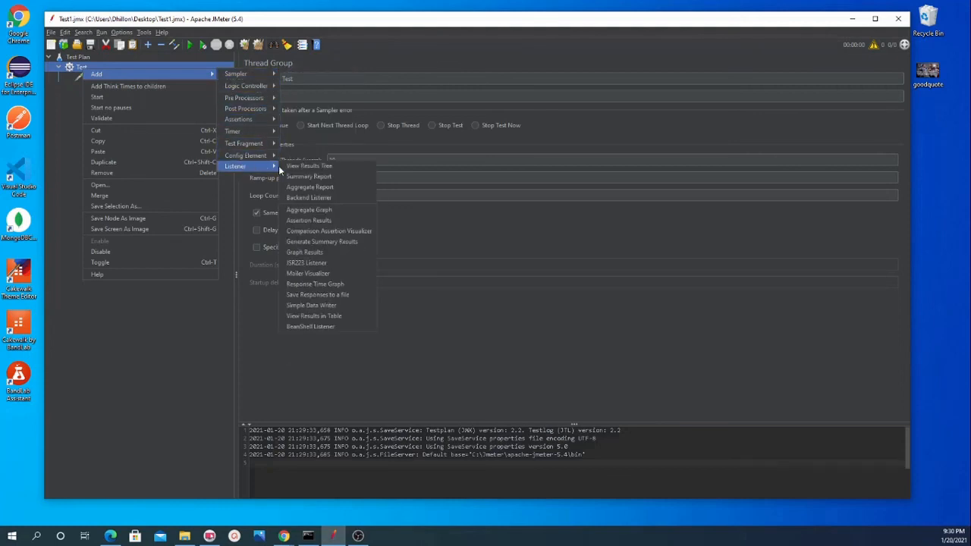
left_click(319, 166)
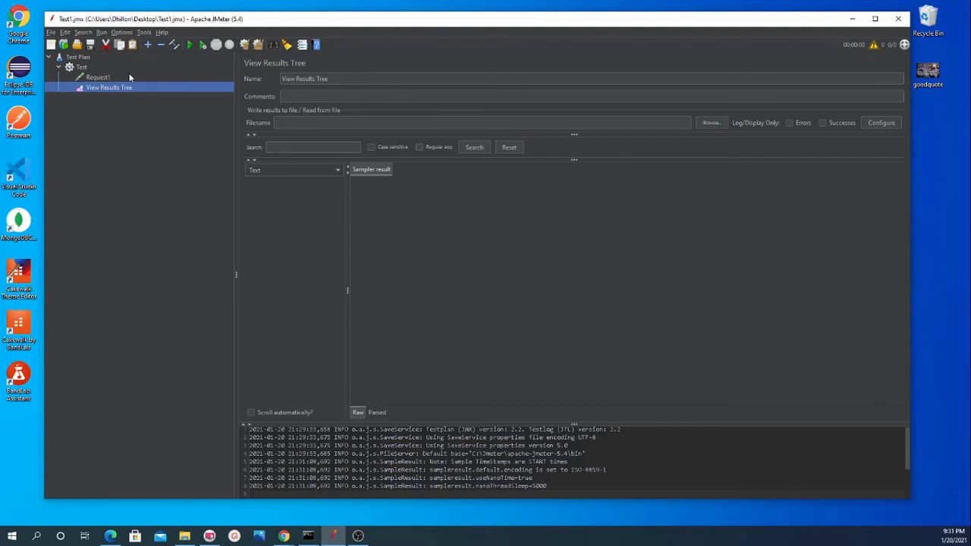
left_click(314, 195)
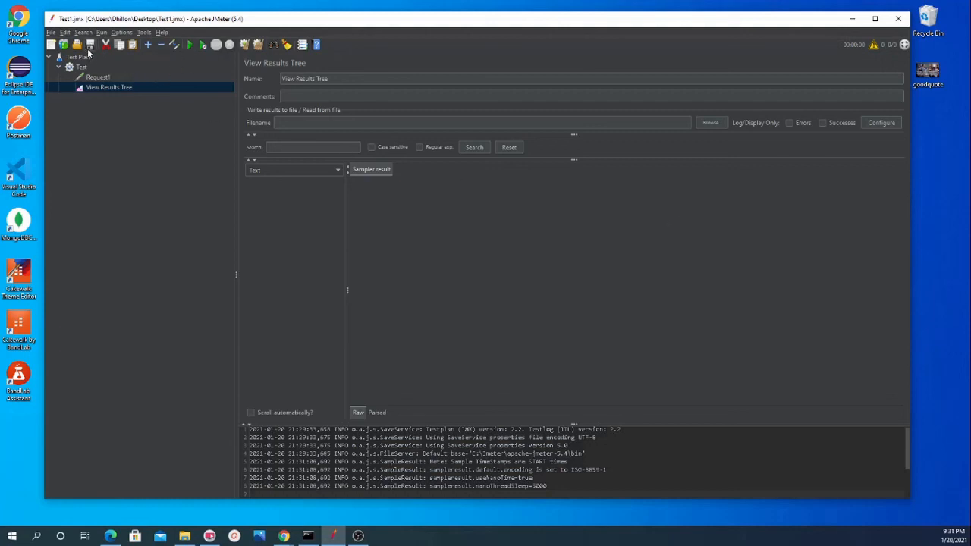
Run the test plan and compare the thread group's user count and ramp-up period with the requests in View Results Tree
left_click(190, 45)
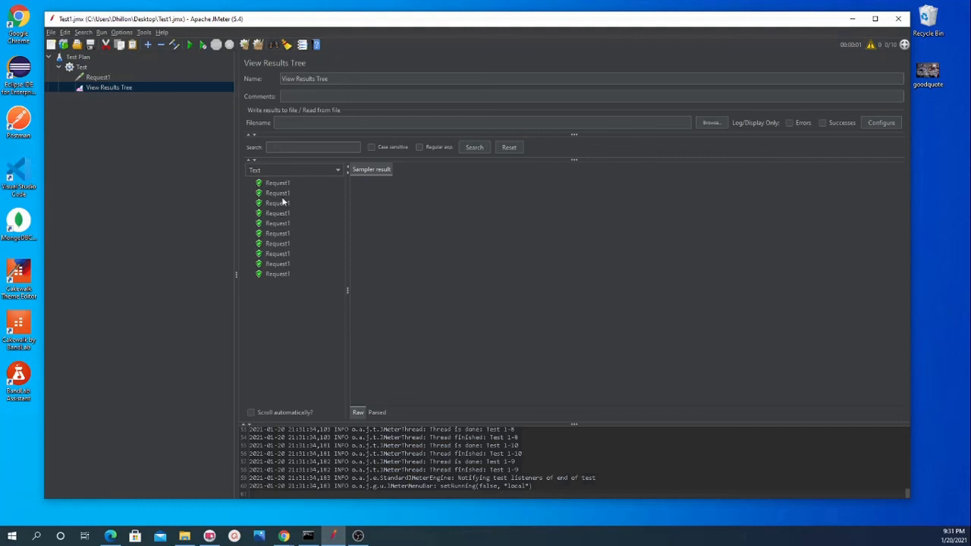
left_click(81, 67)
left_click(332, 159)
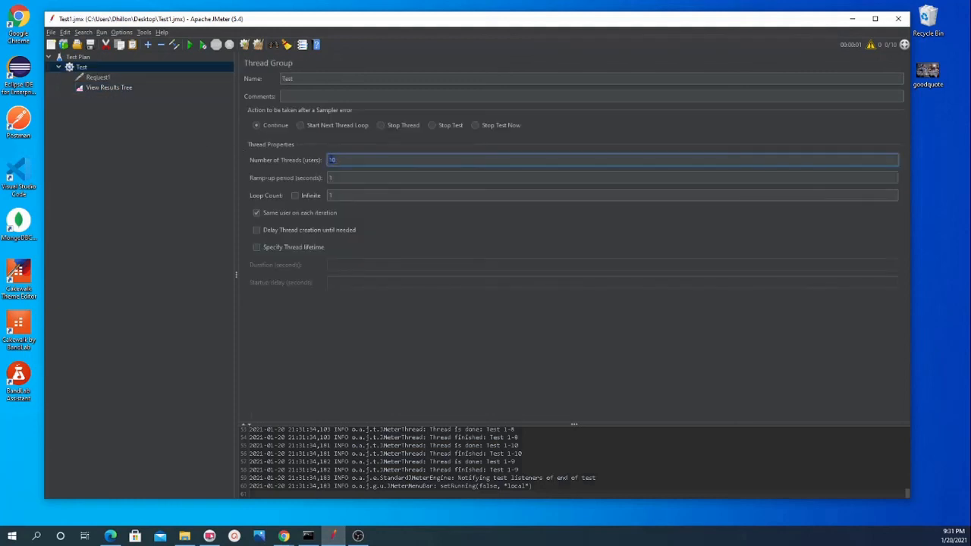
left_click(335, 178)
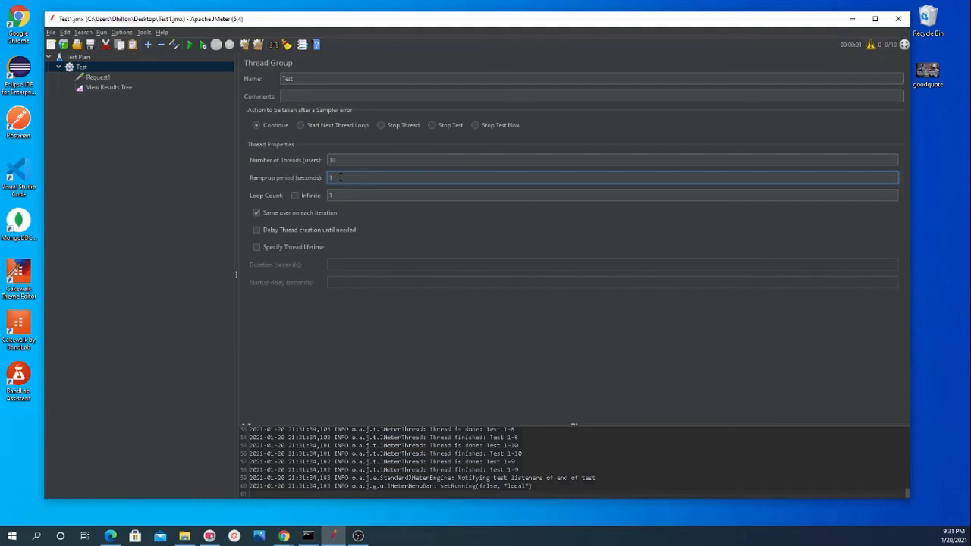
left_click(113, 88)
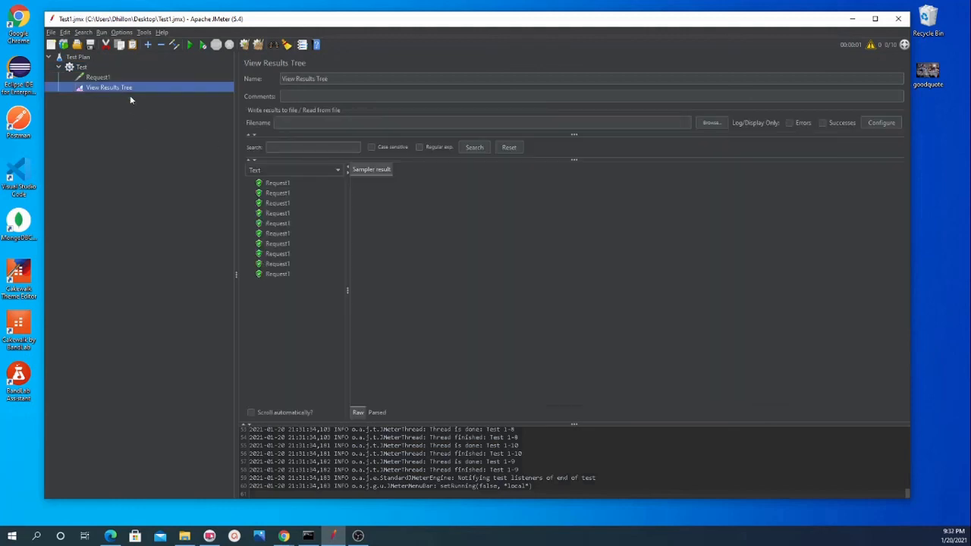
Review the Test thread group's ramp-up period and number of threads, and set its loop count to 2
left_click(82, 67)
left_click(330, 178)
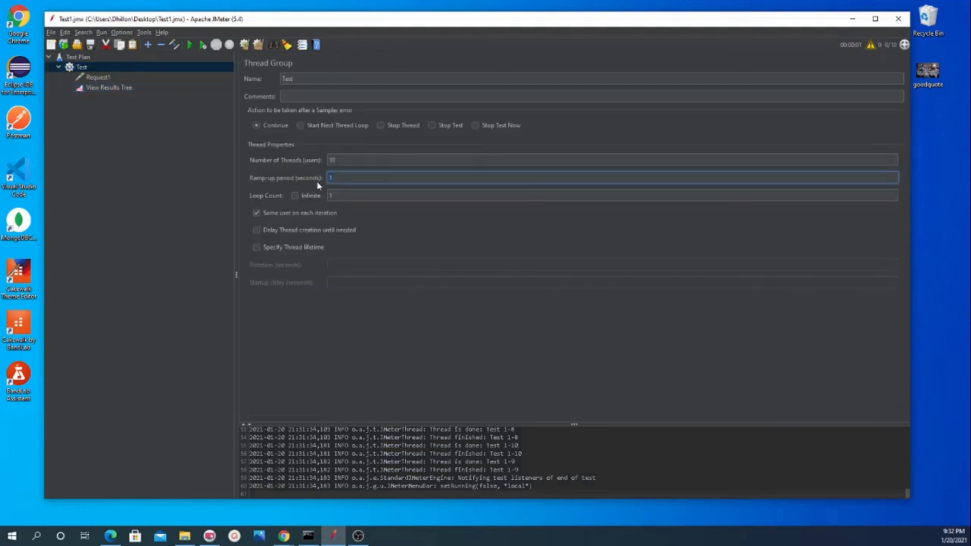
double_click(328, 181)
key("Tab")
left_click(335, 160)
double_click(335, 160)
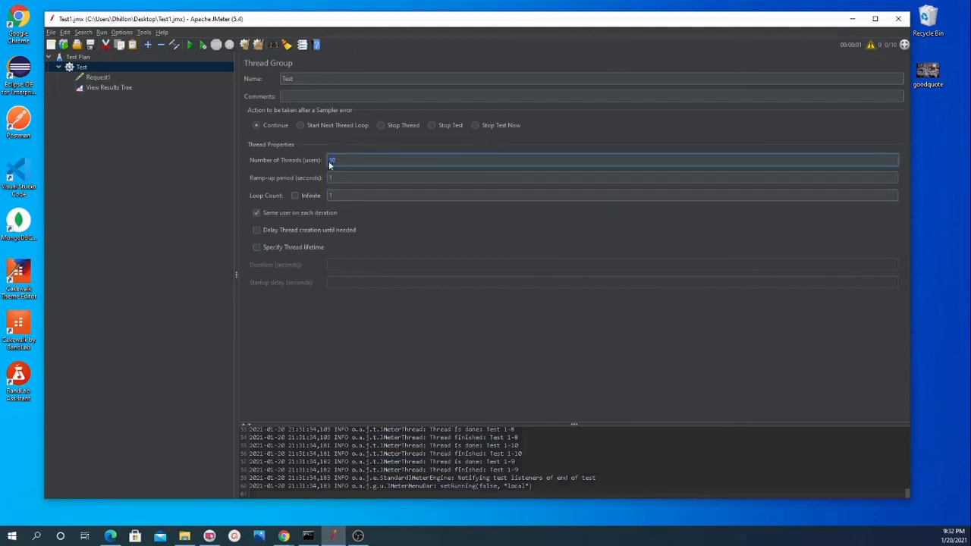
left_click(338, 195)
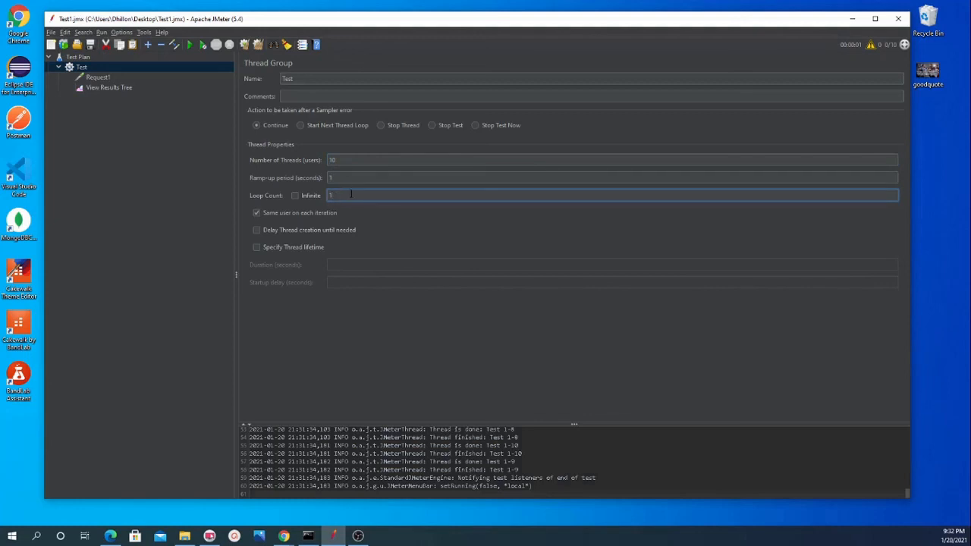
type("2")
Clear all previous results from the View Results Tree and log, and rerun the test plan
left_click(107, 87)
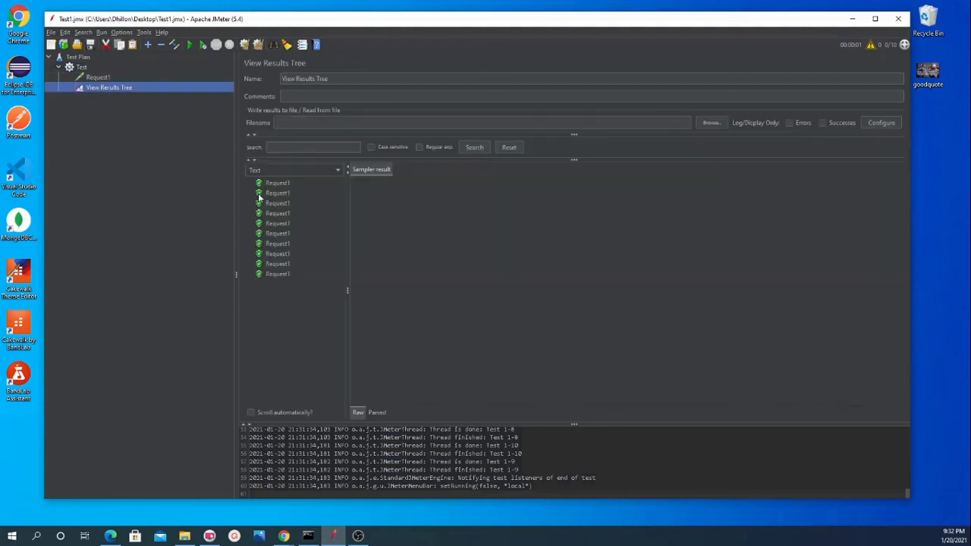
left_click(258, 44)
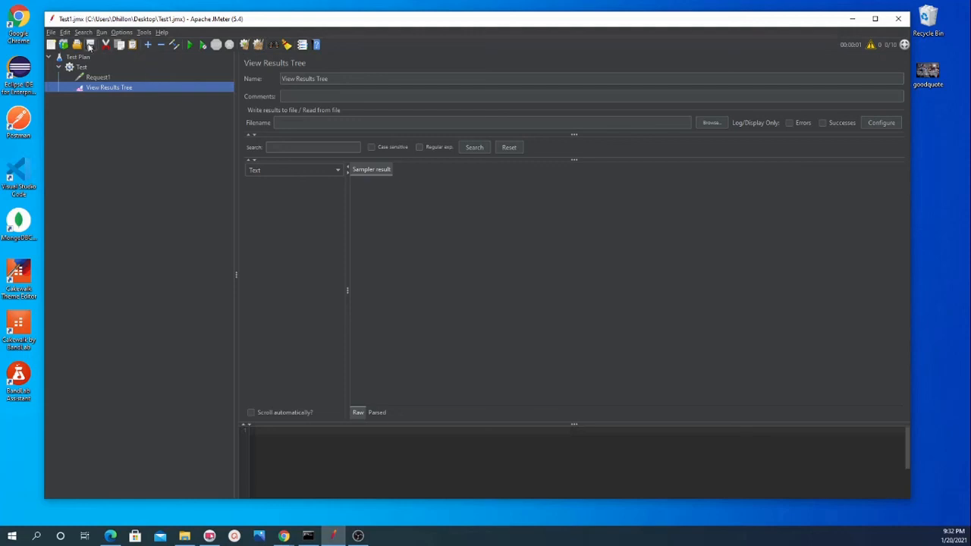
left_click(189, 45)
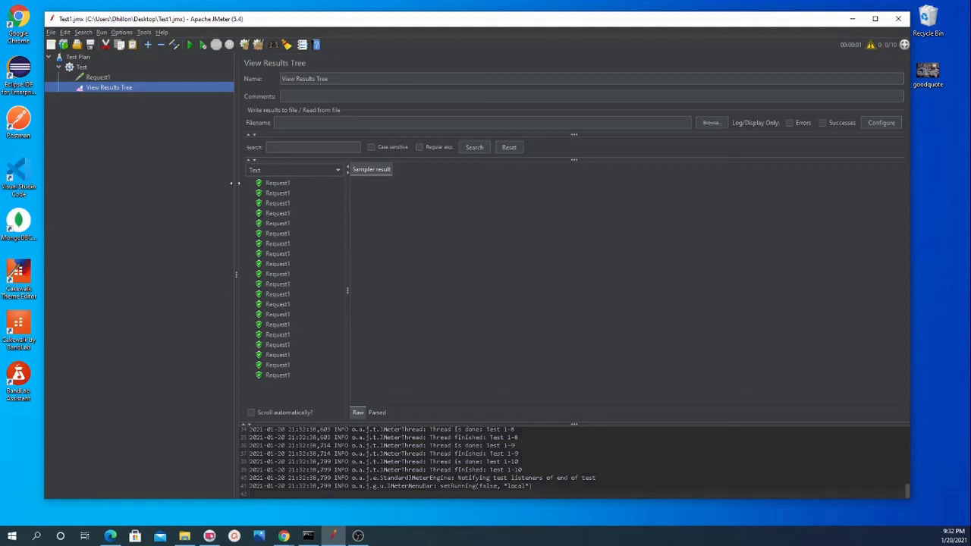
Open the Test thread group's settings to check the thread properties used for the run
left_click(82, 67)
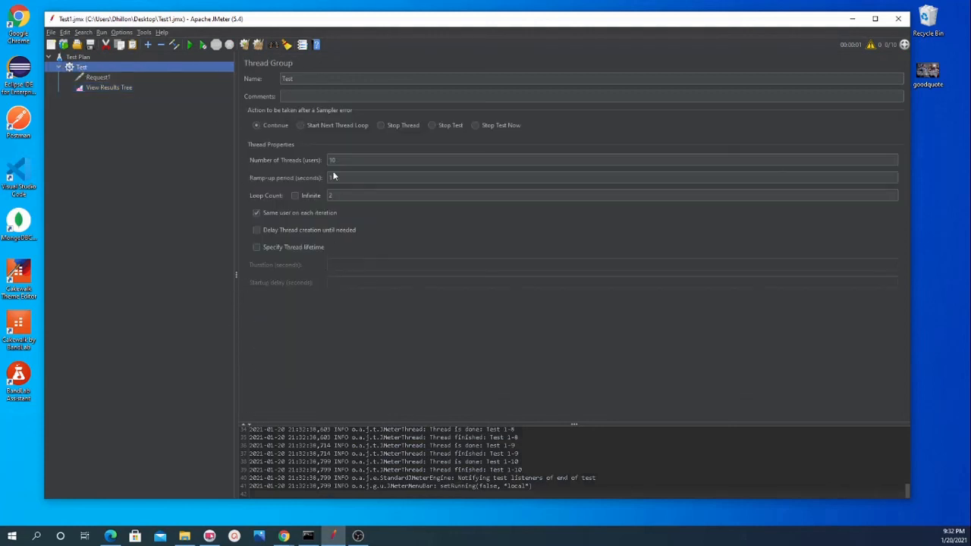